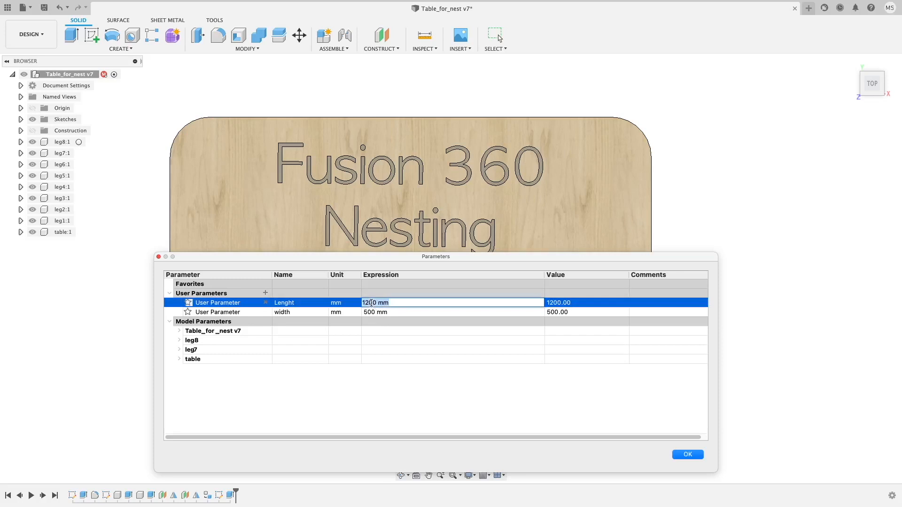
Step: Set the user parameters Lenght to 1800 mm and width to 800 mm to enlarge the table
{"action": "type", "text": "1800"}
{"action": "key", "text": "Return"}
{"action": "left_click", "coordinate": [371, 312]}
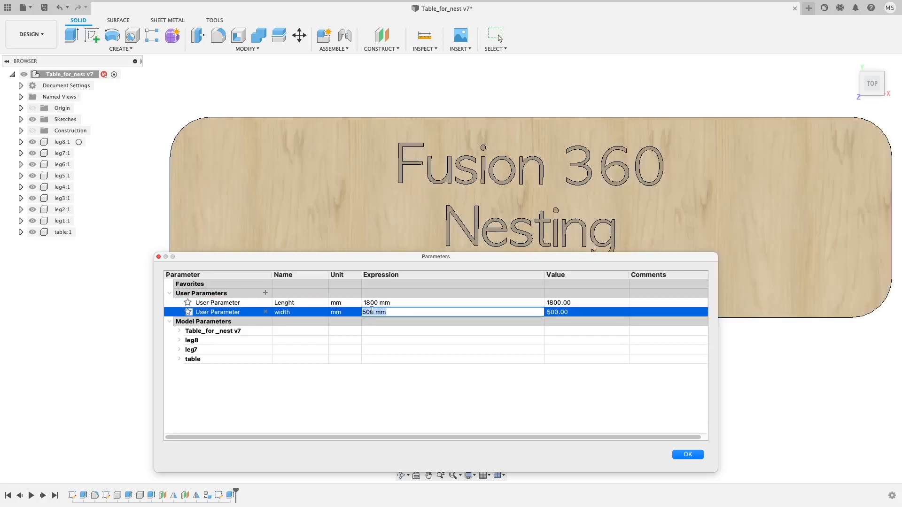
{"action": "type", "text": "80"}
{"action": "key", "text": "Return"}
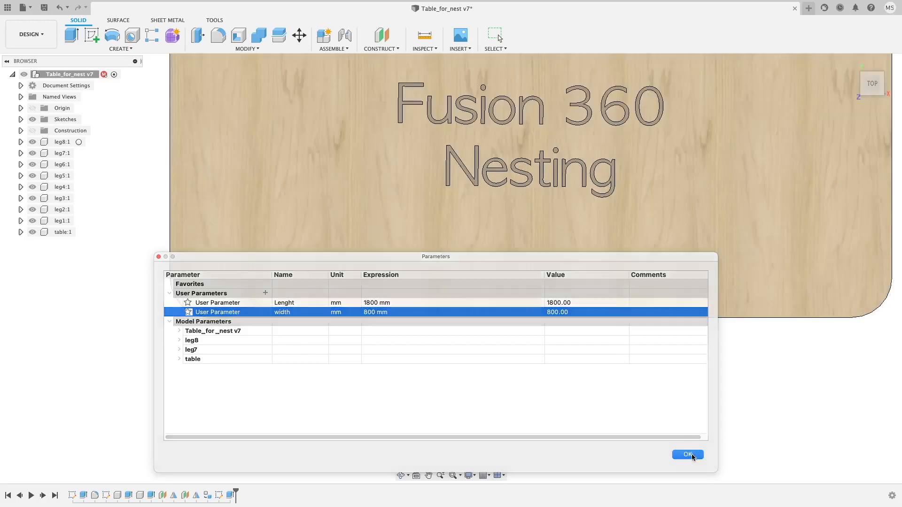
{"action": "left_click", "coordinate": [688, 454]}
Step: Switch to the Manufacture workspace and open the fabrication component sources for the table
{"action": "left_click", "coordinate": [851, 63]}
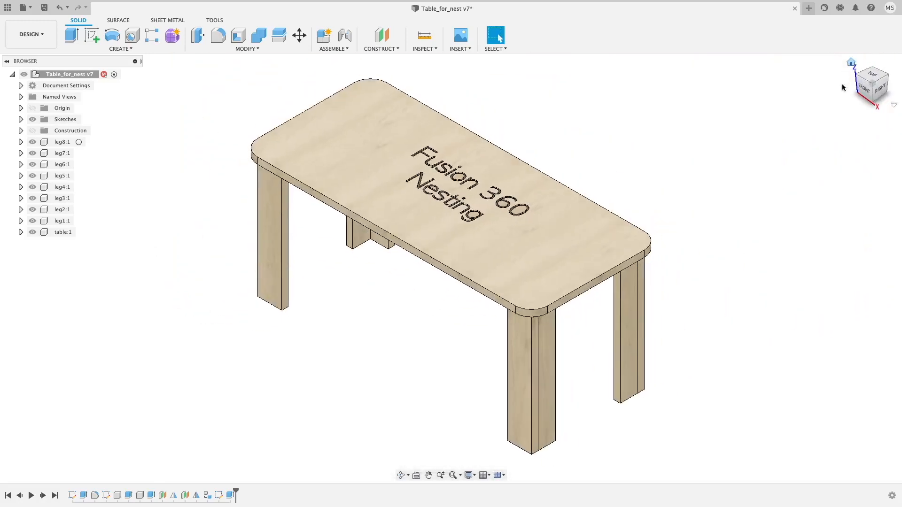
{"action": "left_click", "coordinate": [32, 32]}
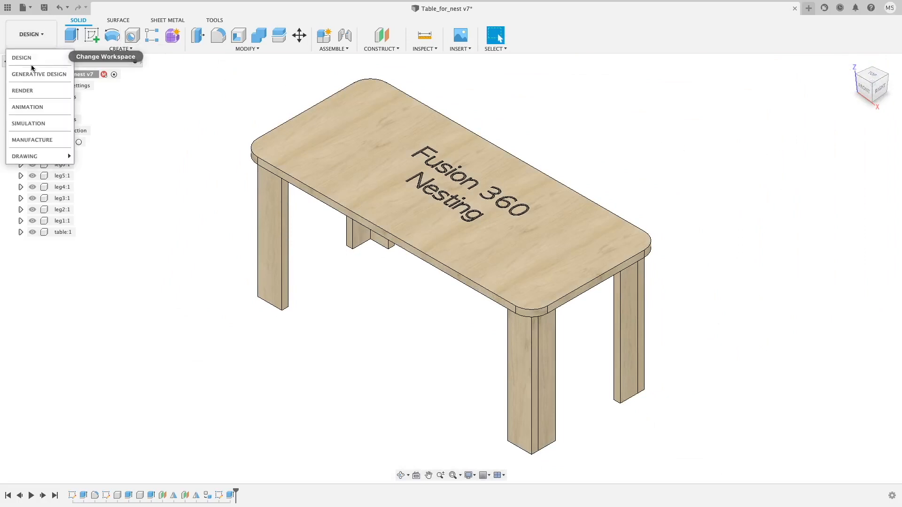
{"action": "left_click", "coordinate": [49, 140]}
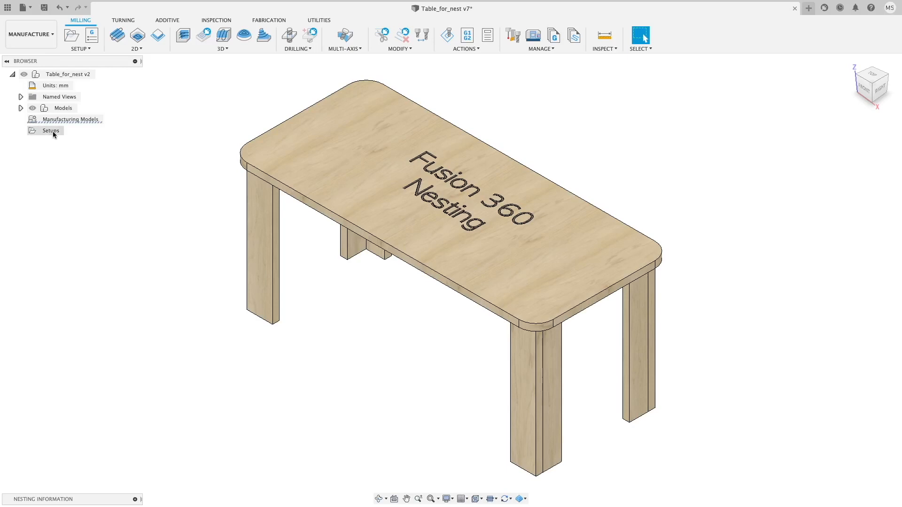
{"action": "left_click", "coordinate": [257, 20]}
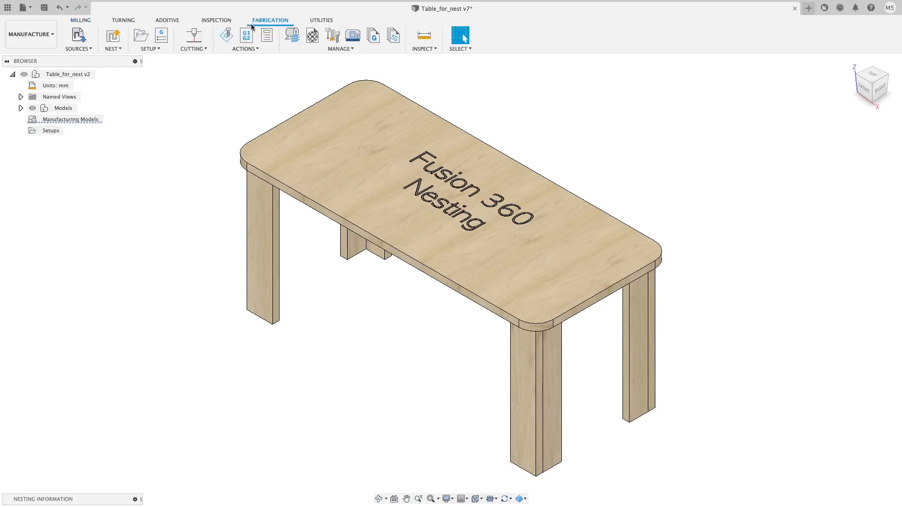
{"action": "left_click", "coordinate": [74, 56]}
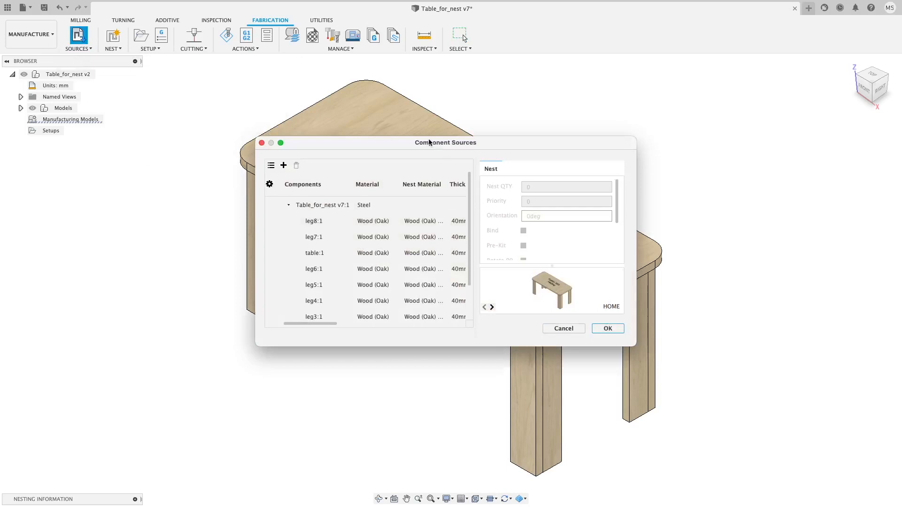
Step: Enlarge the Component Sources dialog, review the nest settings of the tabletop and all eight legs, and accept the sources
{"action": "left_click_drag", "start_coordinate": [429, 143], "coordinate": [292, 101]}
{"action": "left_click_drag", "start_coordinate": [500, 304], "coordinate": [881, 396]}
{"action": "left_click_drag", "start_coordinate": [492, 106], "coordinate": [421, 75]}
{"action": "left_click", "coordinate": [202, 148]}
{"action": "left_click", "coordinate": [203, 165]}
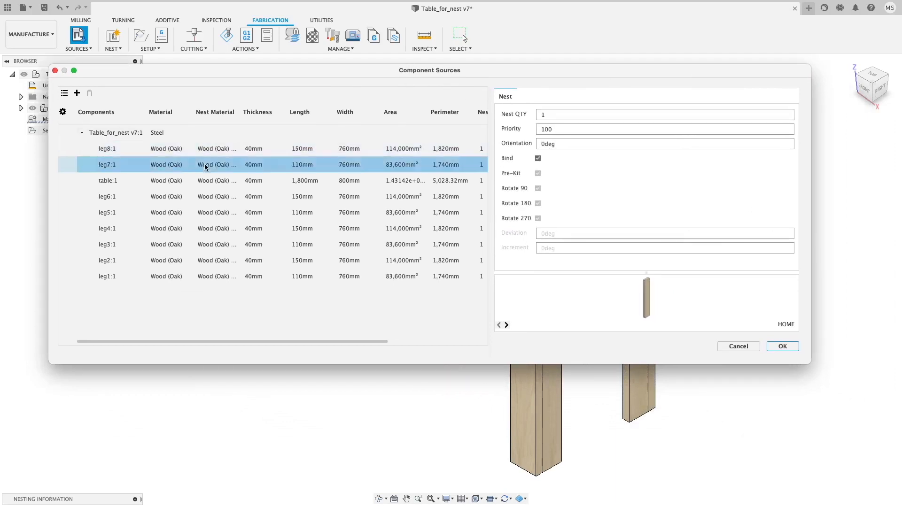
{"action": "left_click", "coordinate": [209, 182]}
{"action": "left_click", "coordinate": [215, 199]}
{"action": "left_click", "coordinate": [217, 212]}
{"action": "left_click", "coordinate": [219, 228]}
{"action": "left_click", "coordinate": [222, 245]}
{"action": "left_click", "coordinate": [223, 262]}
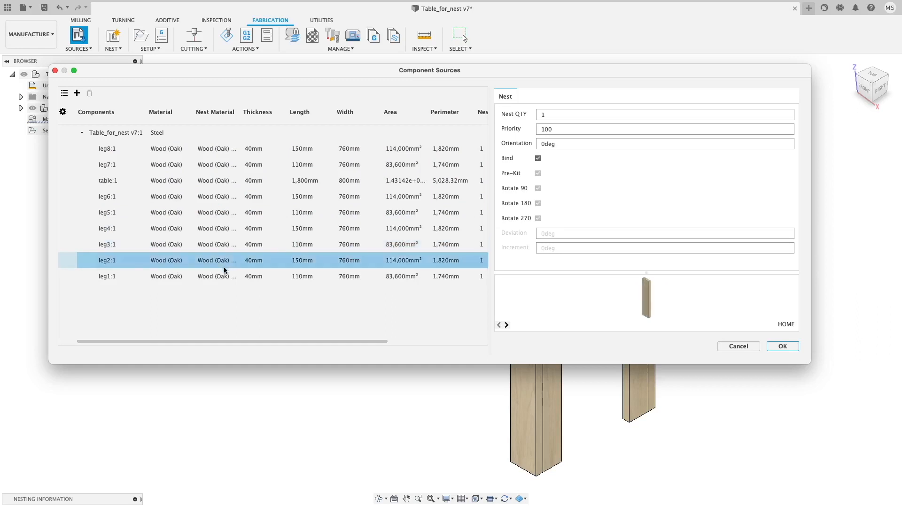
{"action": "left_click", "coordinate": [237, 276]}
{"action": "left_click", "coordinate": [781, 348]}
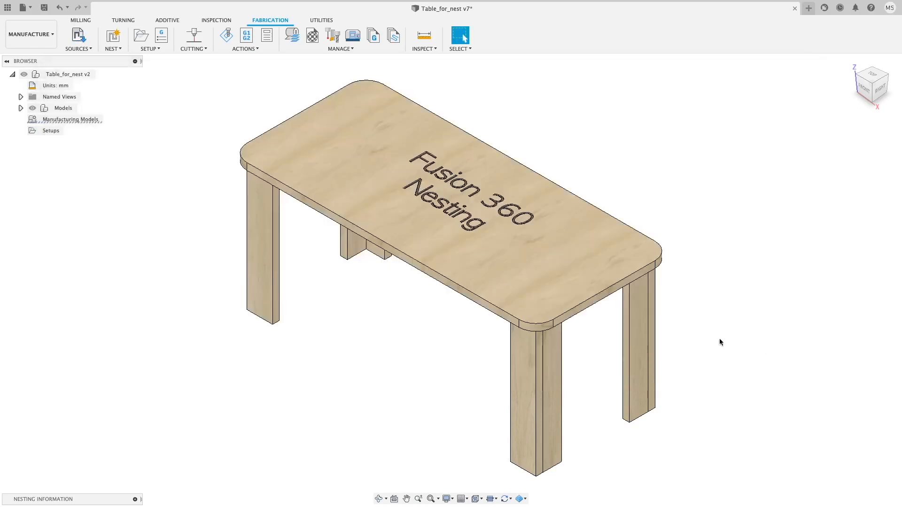
Step: Create a nest study with the comment Nesting, checking its shape, packaging, global parameter and output settings before accepting
{"action": "left_click", "coordinate": [113, 49]}
{"action": "left_click", "coordinate": [117, 61]}
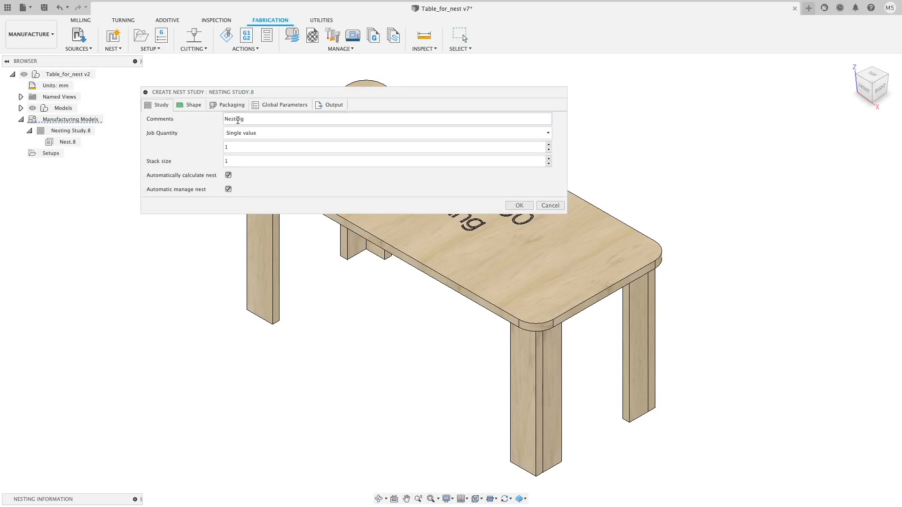
{"action": "left_click", "coordinate": [190, 105]}
{"action": "scroll", "coordinate": [338, 194], "scroll_direction": "down", "scroll_amount": 2}
{"action": "scroll", "coordinate": [337, 194], "scroll_direction": "up", "scroll_amount": 2}
{"action": "left_click", "coordinate": [237, 108]}
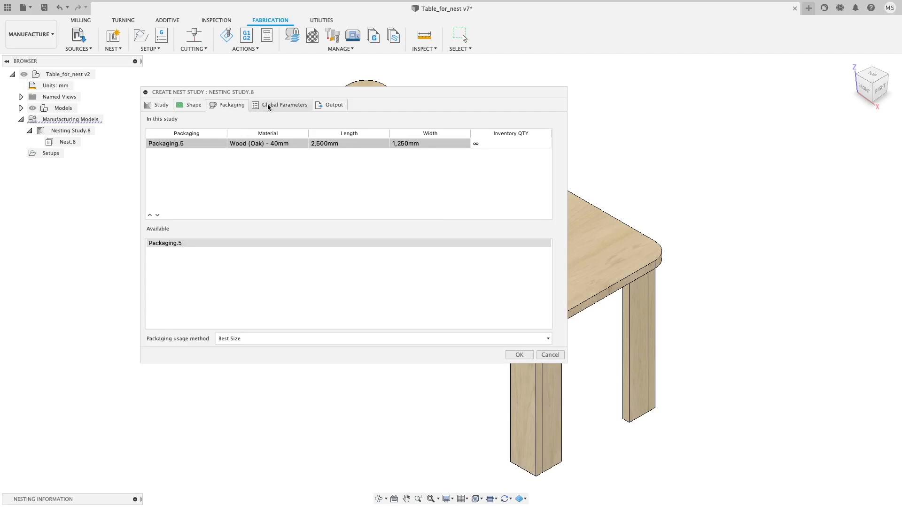
{"action": "left_click", "coordinate": [268, 106]}
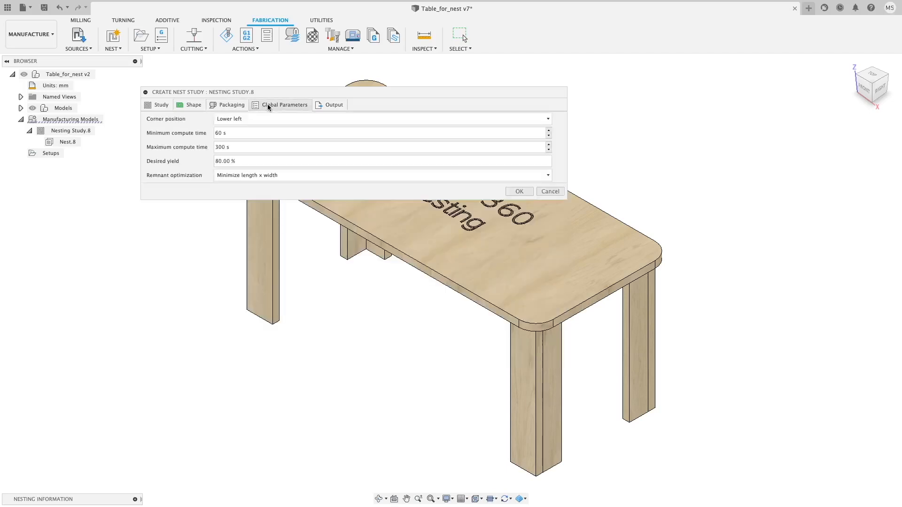
{"action": "left_click", "coordinate": [336, 107]}
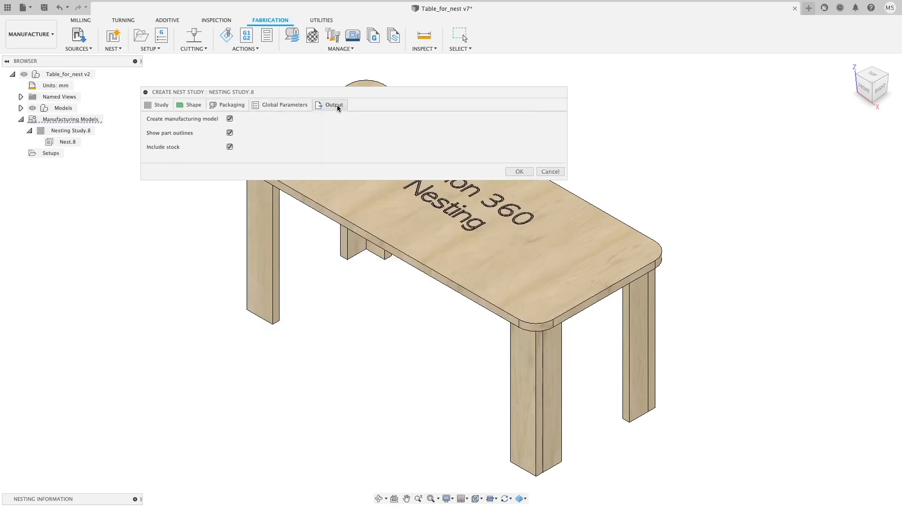
{"action": "left_click", "coordinate": [519, 171]}
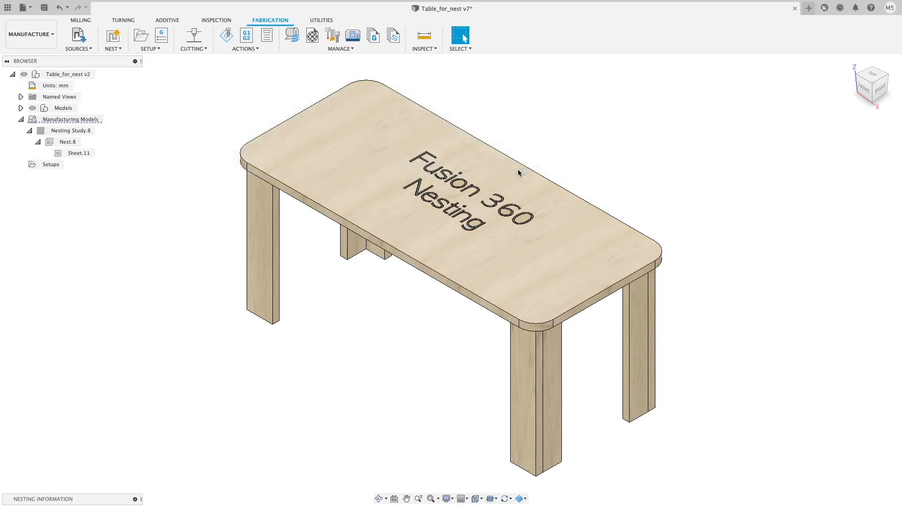
Step: Create setups for the manufacturing model from the generated nest
{"action": "scroll", "coordinate": [490, 185], "scroll_direction": "down", "scroll_amount": 5}
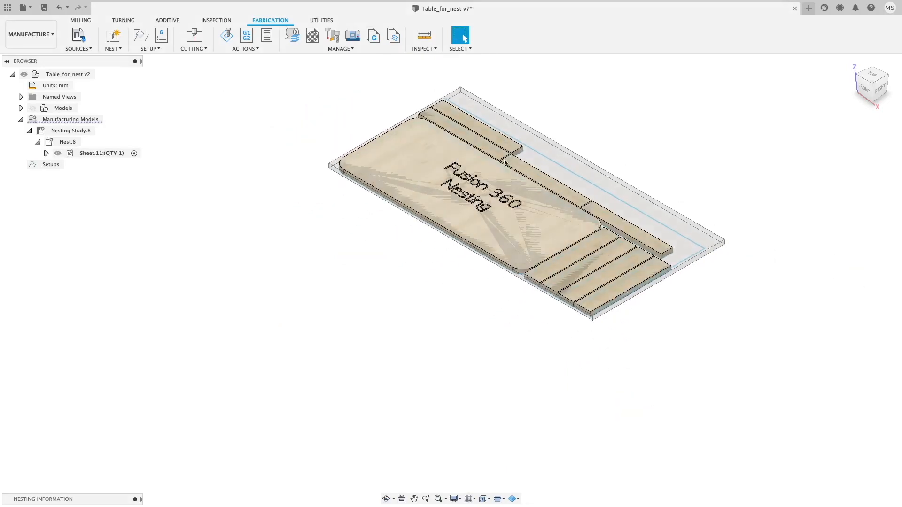
{"action": "scroll", "coordinate": [554, 91], "scroll_direction": "up", "scroll_amount": 7}
{"action": "scroll", "coordinate": [534, 119], "scroll_direction": "down", "scroll_amount": 1}
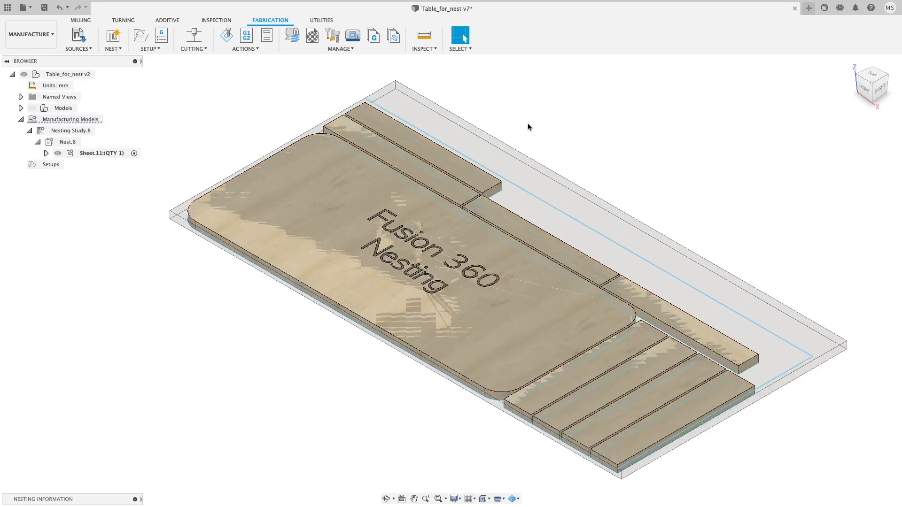
{"action": "right_click", "coordinate": [69, 143]}
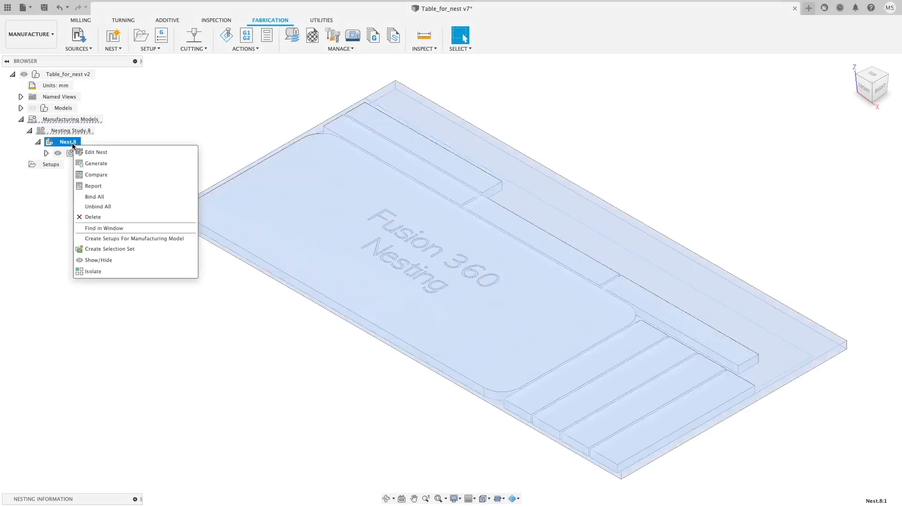
{"action": "left_click", "coordinate": [131, 239]}
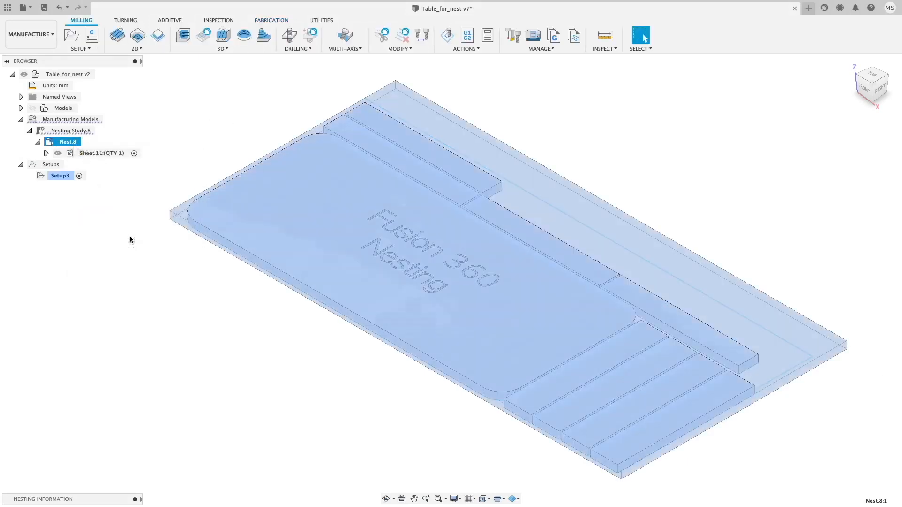
Step: Edit the new setup and accept it without a model selection, ignoring the warning so all solids are used
{"action": "right_click", "coordinate": [58, 178]}
{"action": "left_click", "coordinate": [70, 190]}
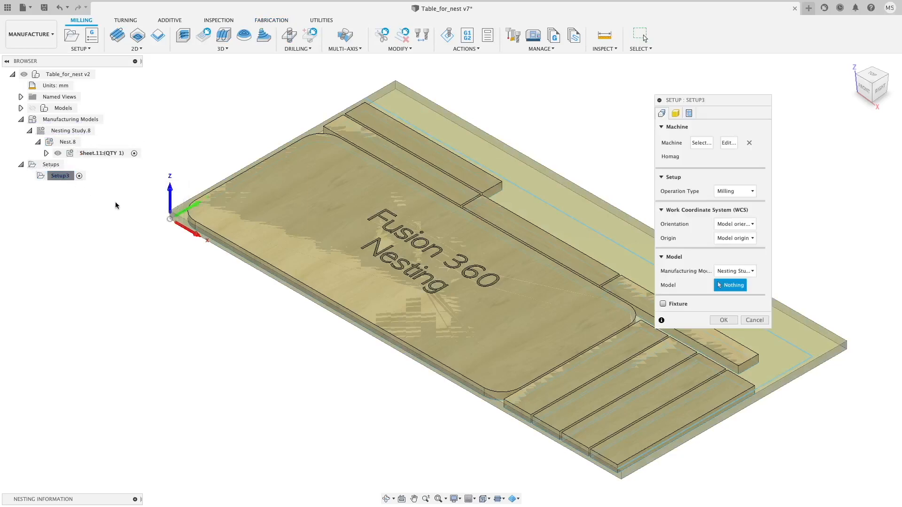
{"action": "left_click", "coordinate": [724, 320]}
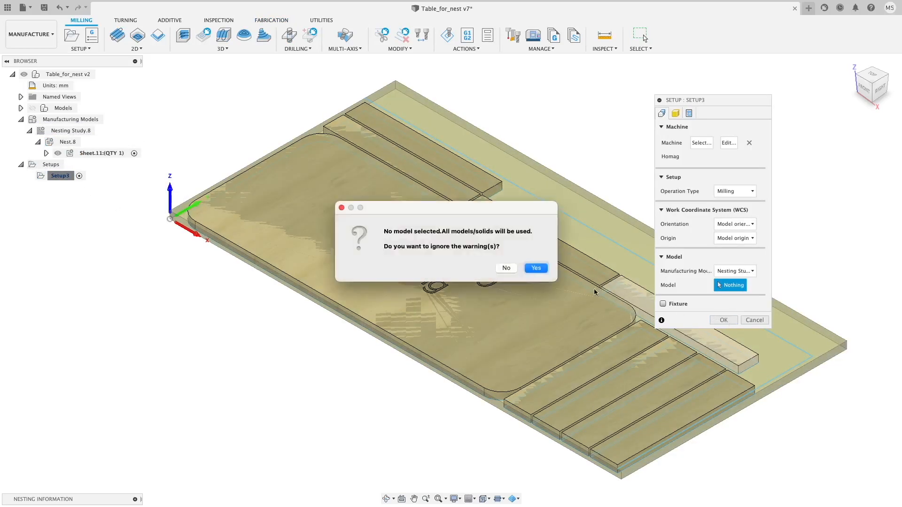
{"action": "left_click", "coordinate": [536, 267]}
Step: Add operations to Setup3 from the outline and Engrave templates
{"action": "middle_click_drag", "start_coordinate": [374, 264], "coordinate": [274, 252], "text": "shift"}
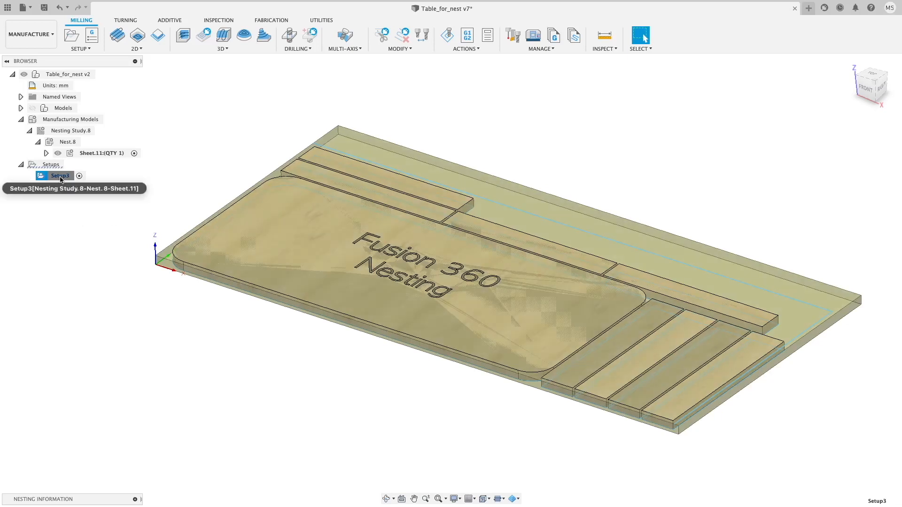
{"action": "right_click", "coordinate": [59, 177]}
{"action": "mouse_move", "coordinate": [107, 221]}
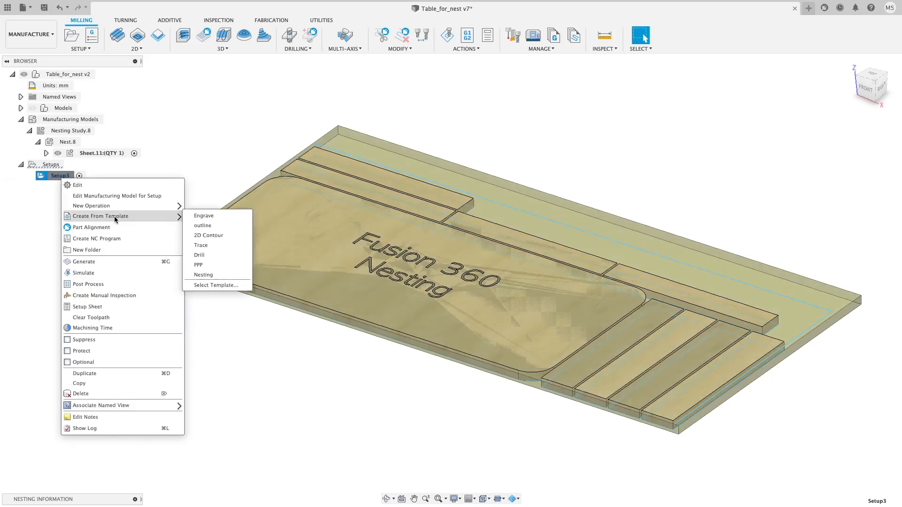
{"action": "left_click", "coordinate": [202, 226]}
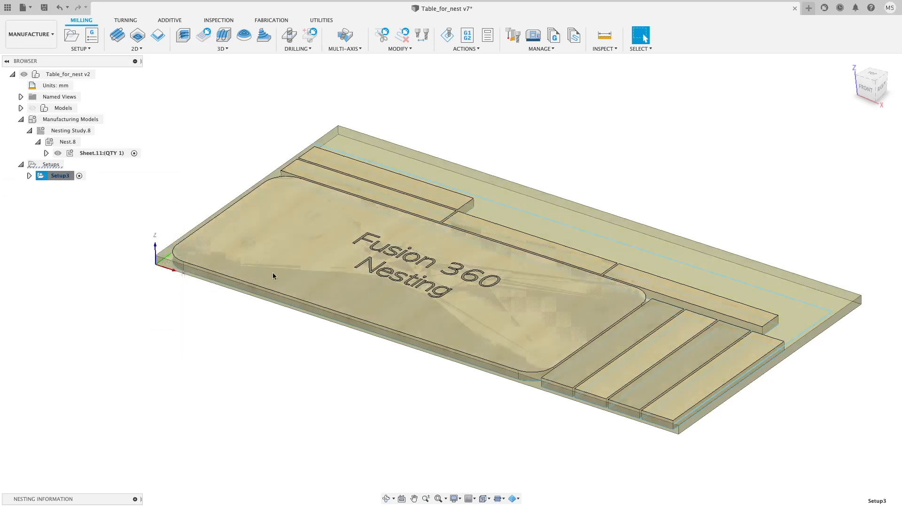
{"action": "right_click", "coordinate": [59, 177]}
{"action": "mouse_move", "coordinate": [85, 208]}
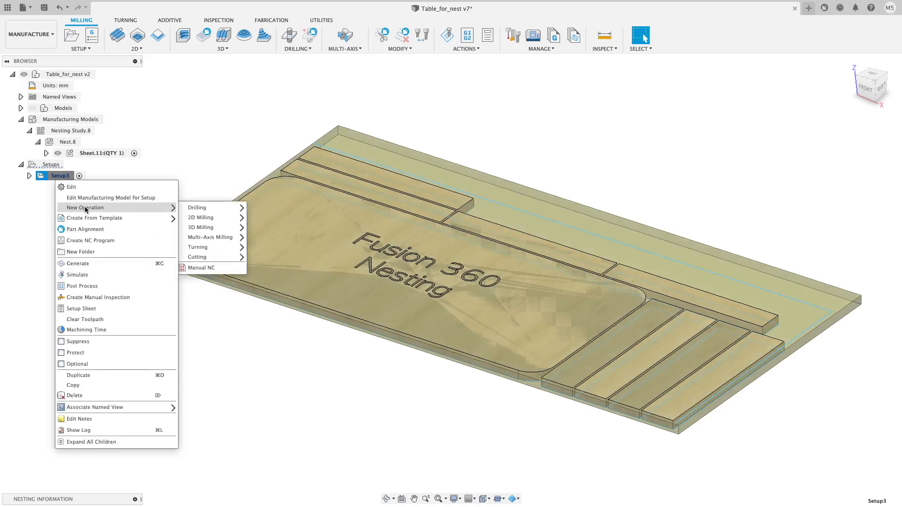
{"action": "mouse_move", "coordinate": [147, 222]}
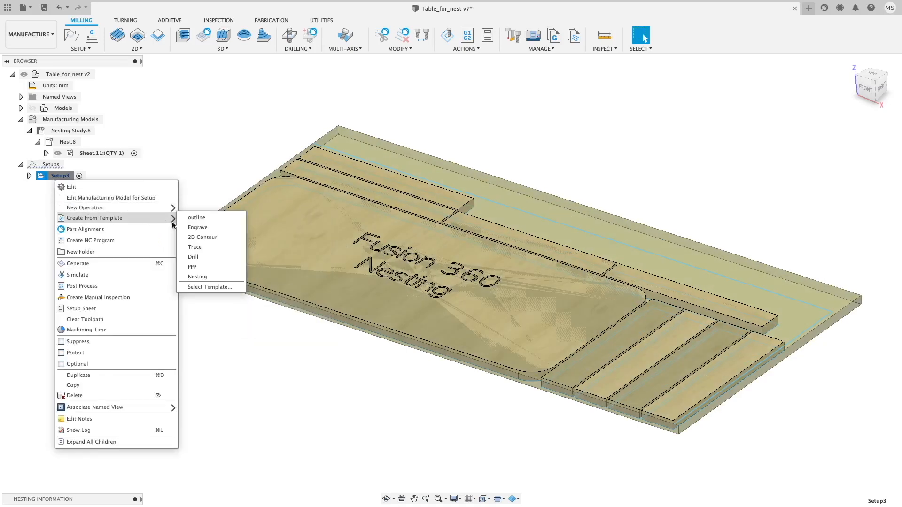
{"action": "left_click", "coordinate": [198, 227]}
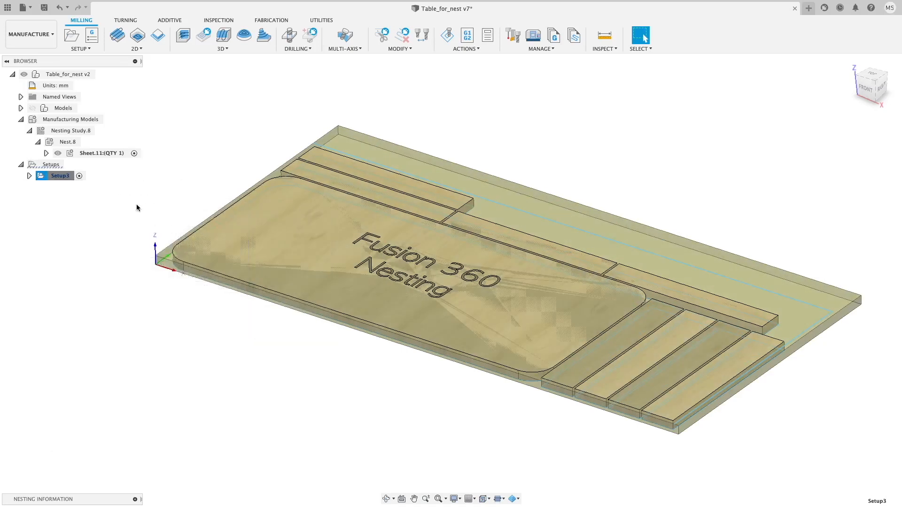
Step: Edit the 2D Contour operation and select the top outlines of the tabletop and the four short strips beside it
{"action": "left_click", "coordinate": [28, 176]}
{"action": "left_click", "coordinate": [100, 188]}
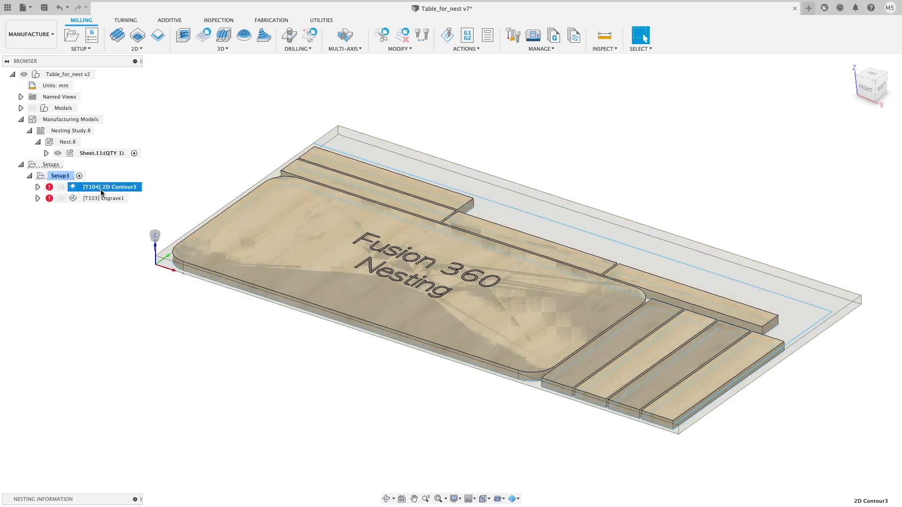
{"action": "right_click", "coordinate": [102, 192]}
{"action": "left_click", "coordinate": [117, 199]}
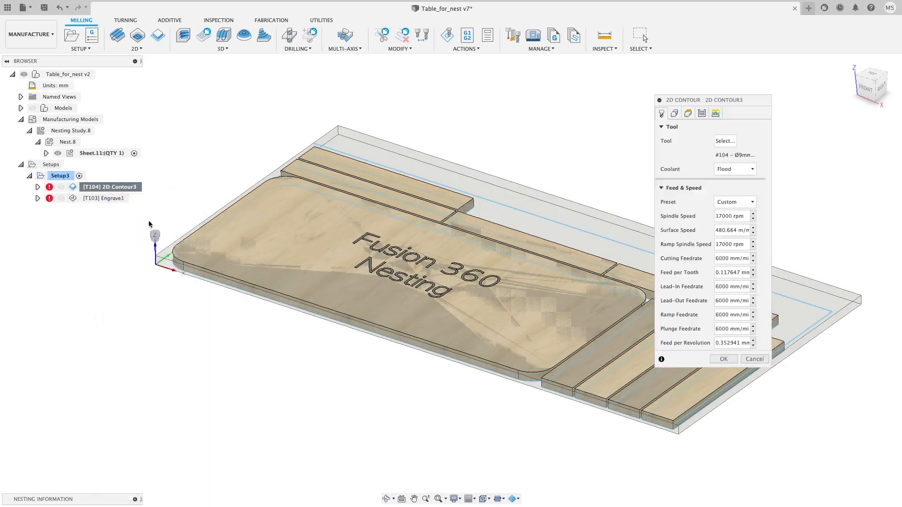
{"action": "left_click_drag", "start_coordinate": [722, 98], "coordinate": [733, 91]}
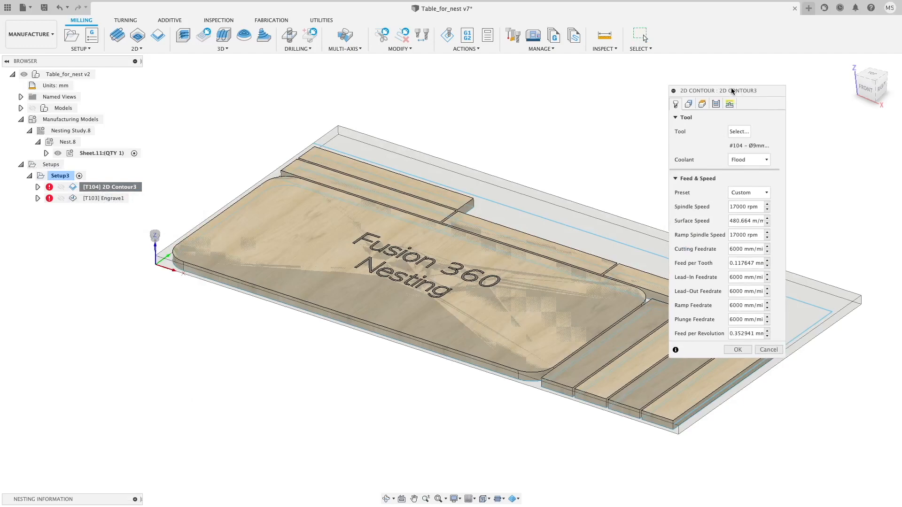
{"action": "left_click", "coordinate": [688, 104]}
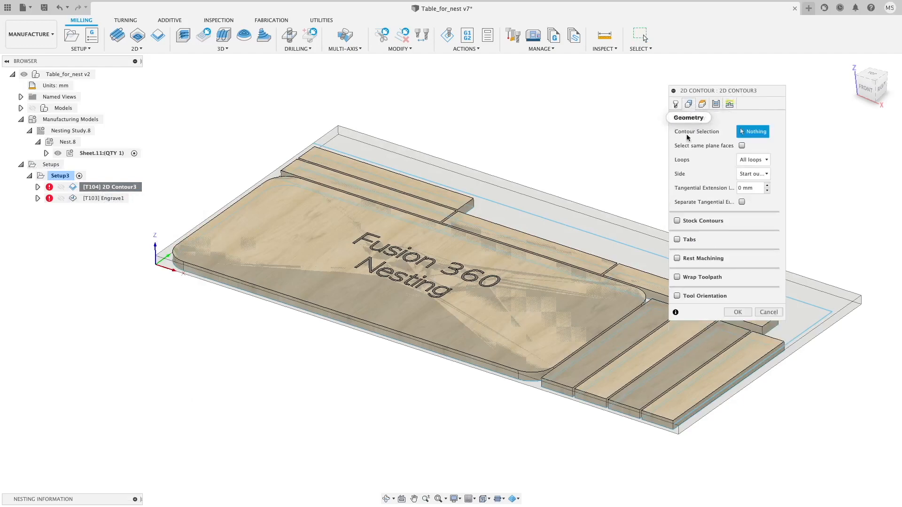
{"action": "left_click", "coordinate": [534, 379]}
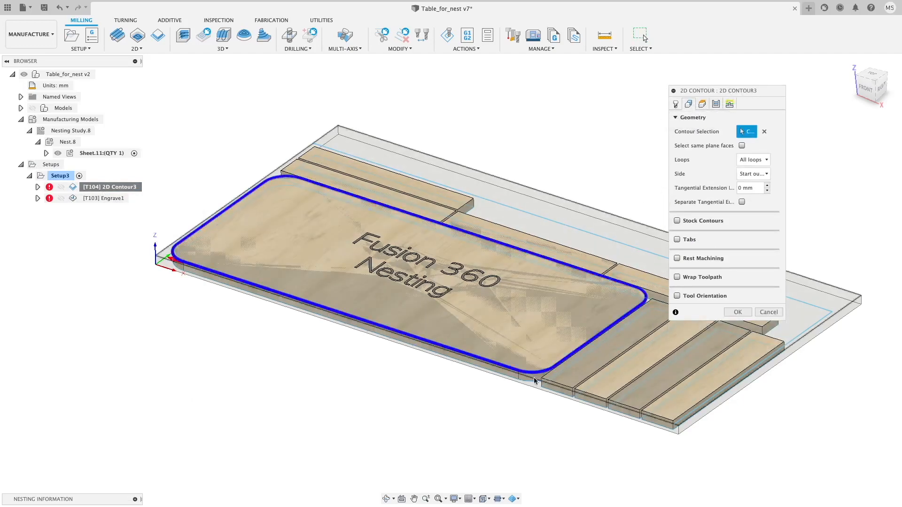
{"action": "left_click", "coordinate": [574, 390]}
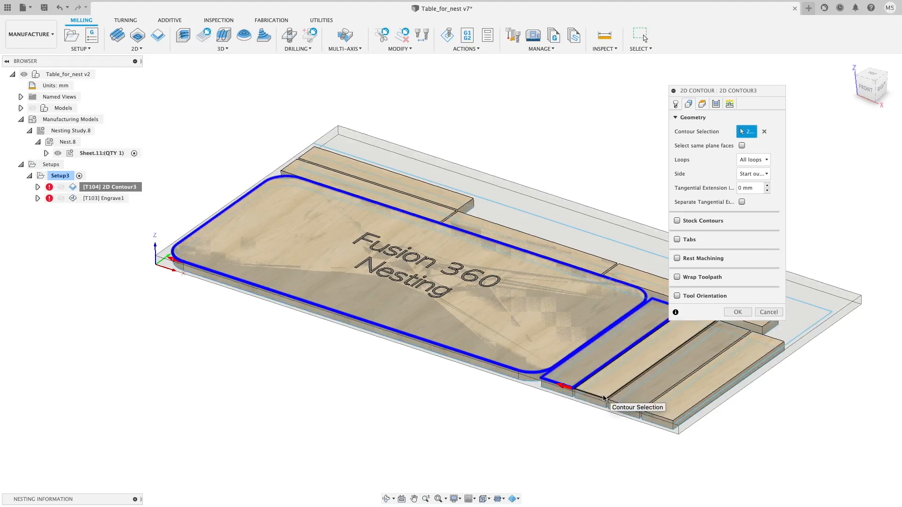
{"action": "left_click", "coordinate": [606, 401]}
{"action": "left_click", "coordinate": [628, 404]}
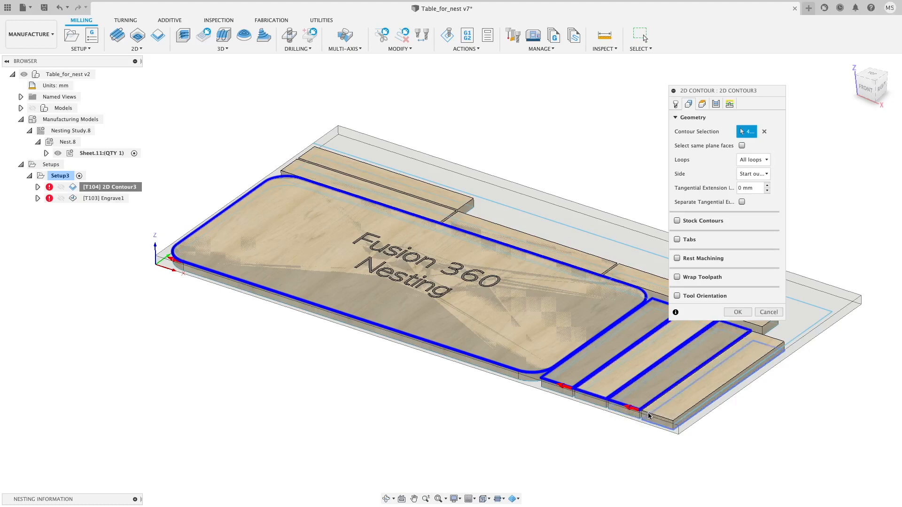
{"action": "left_click", "coordinate": [670, 419]}
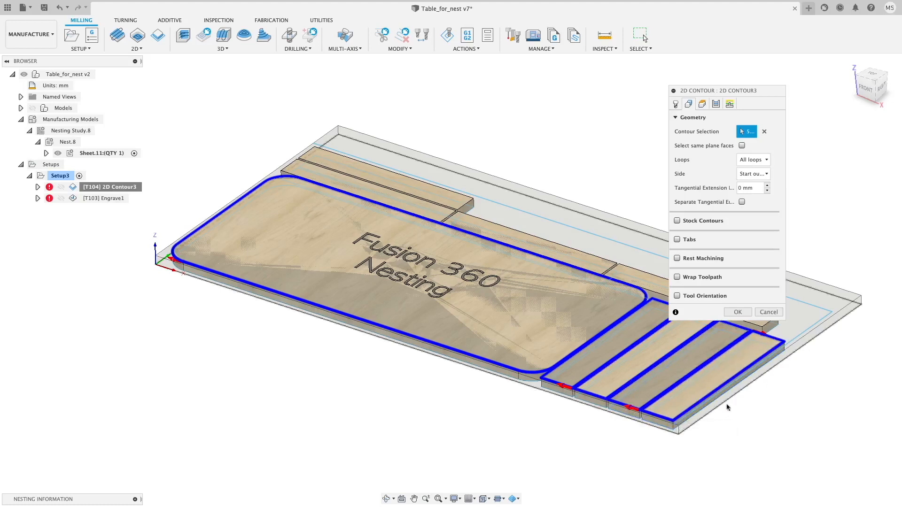
Step: Add the outlines of the four strips along the tabletop's long rear edge to the contour selection and accept the operation
{"action": "left_click", "coordinate": [764, 326]}
{"action": "left_click", "coordinate": [611, 267]}
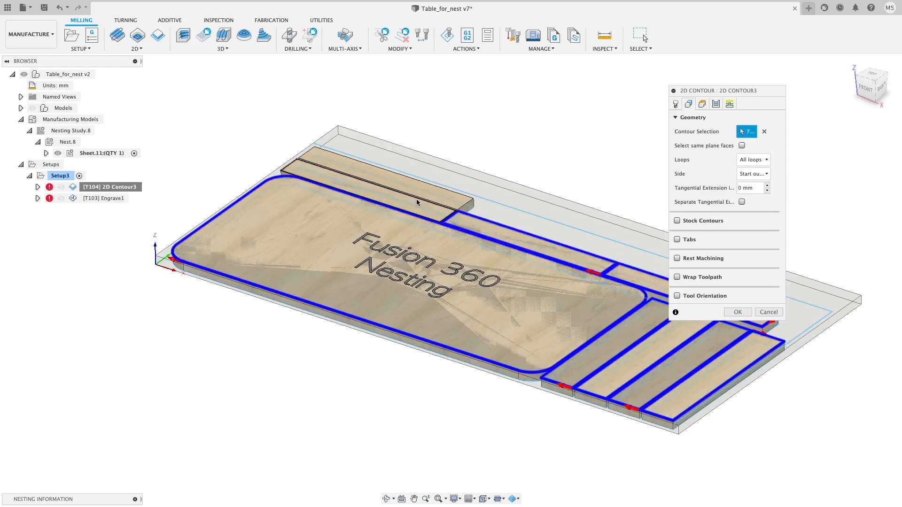
{"action": "left_click", "coordinate": [416, 202]}
{"action": "left_click", "coordinate": [459, 203]}
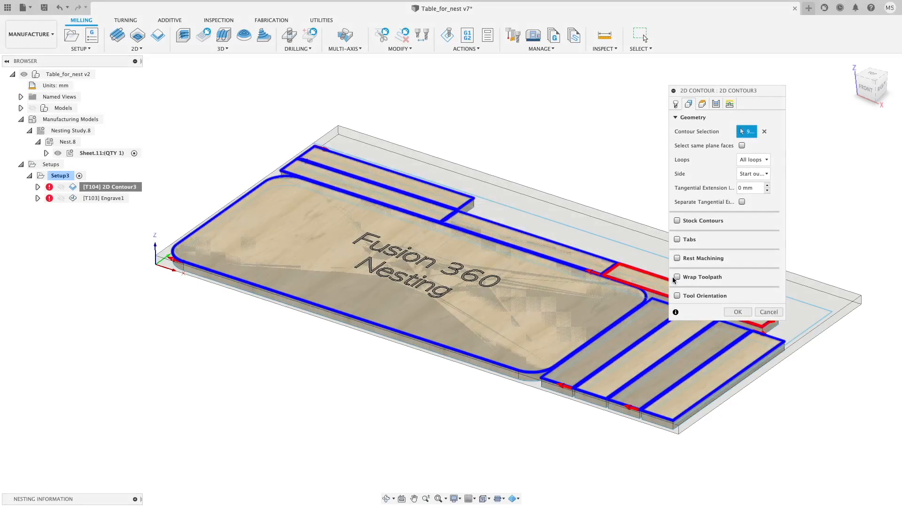
{"action": "left_click", "coordinate": [736, 311]}
Step: Edit the Engrave operation and select all contours of the word "Fusion" on the tabletop, including the inner loops
{"action": "right_click", "coordinate": [105, 197]}
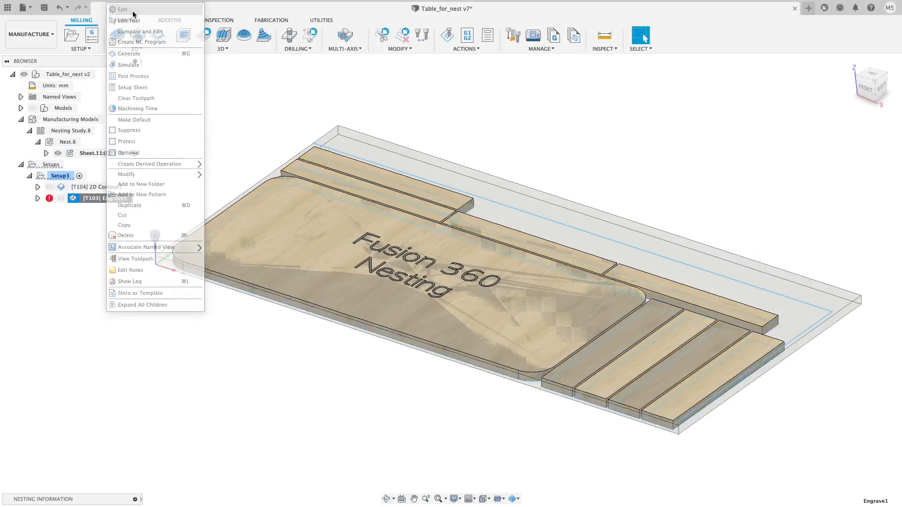
{"action": "left_click", "coordinate": [134, 9]}
{"action": "left_click", "coordinate": [775, 131]}
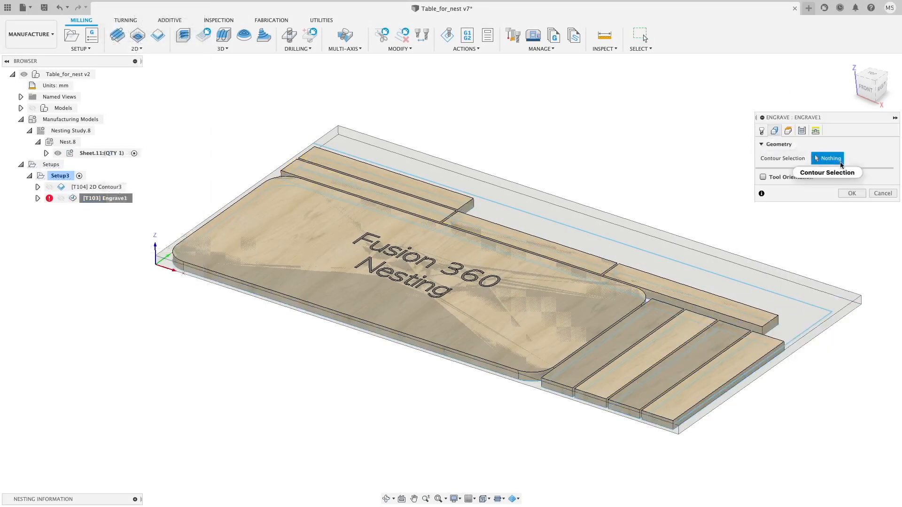
{"action": "scroll", "coordinate": [375, 232], "scroll_direction": "up", "scroll_amount": 6}
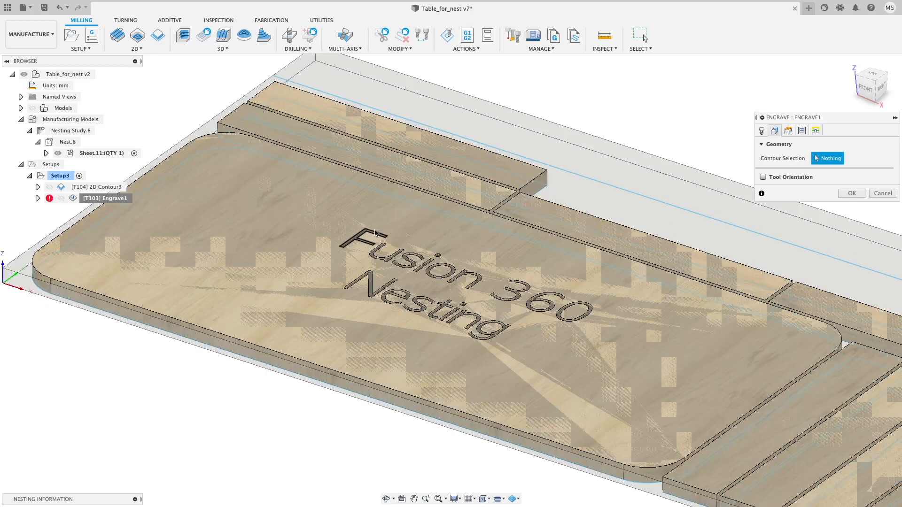
{"action": "left_click", "coordinate": [375, 232]}
{"action": "left_click", "coordinate": [377, 254]}
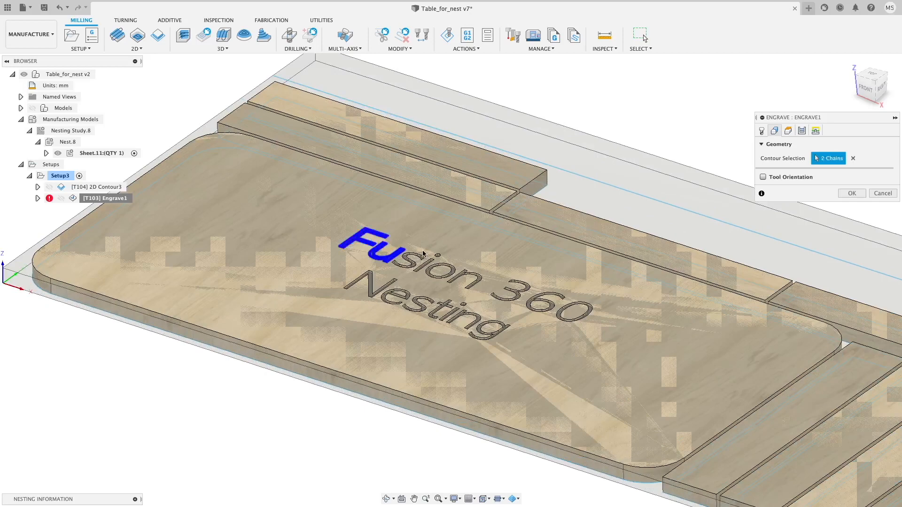
{"action": "left_click", "coordinate": [403, 259]}
{"action": "left_click", "coordinate": [419, 261]}
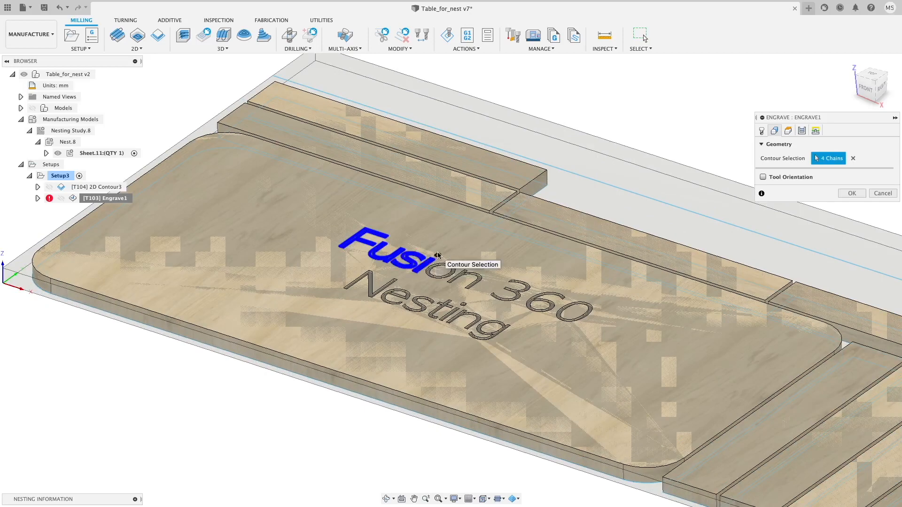
{"action": "left_click", "coordinate": [450, 268]}
{"action": "scroll", "coordinate": [449, 269], "scroll_direction": "up", "scroll_amount": 5}
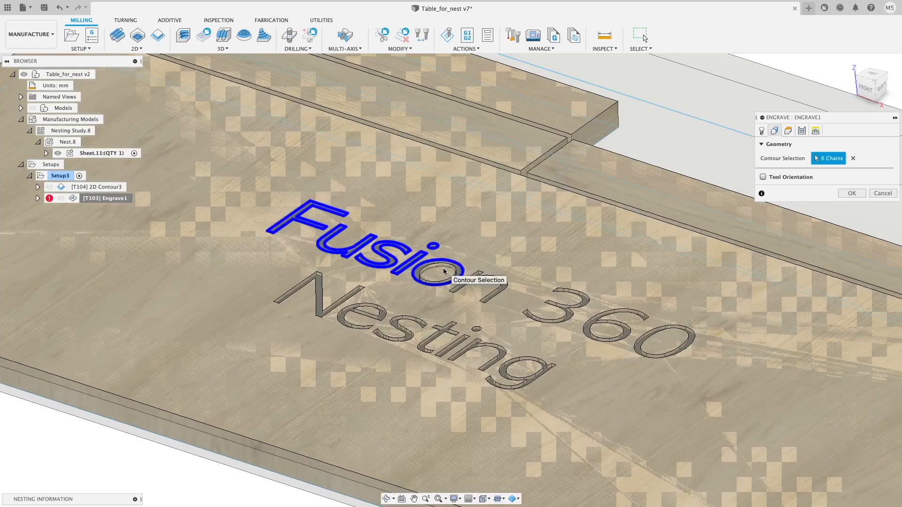
{"action": "left_click", "coordinate": [486, 272]}
{"action": "left_click", "coordinate": [493, 277]}
Step: Add the contours of the digits "360" to the engraving selection
{"action": "left_click", "coordinate": [625, 295]}
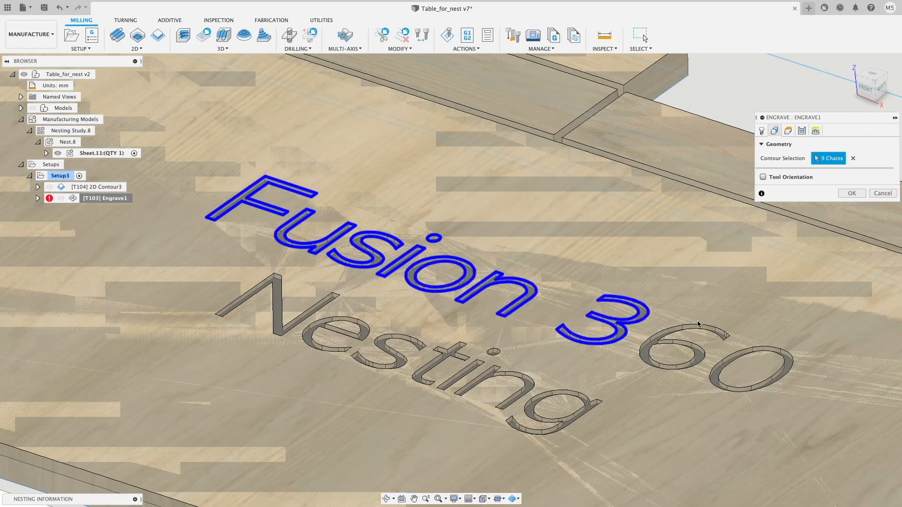
{"action": "left_click", "coordinate": [657, 343]}
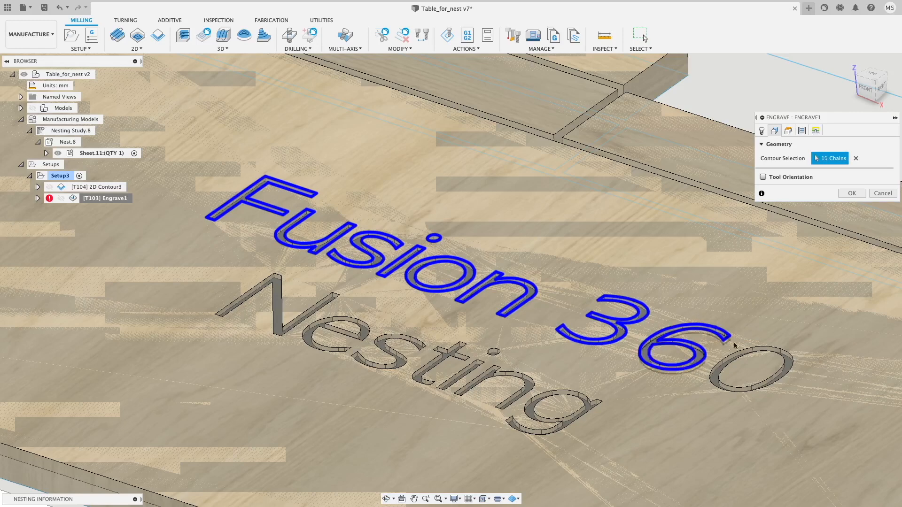
{"action": "left_click", "coordinate": [726, 360]}
Step: Add all letter contours of the word "Nesting" to the engraving selection and accept the operation
{"action": "left_click", "coordinate": [590, 400]}
{"action": "left_click", "coordinate": [495, 365]}
{"action": "left_click", "coordinate": [480, 360]}
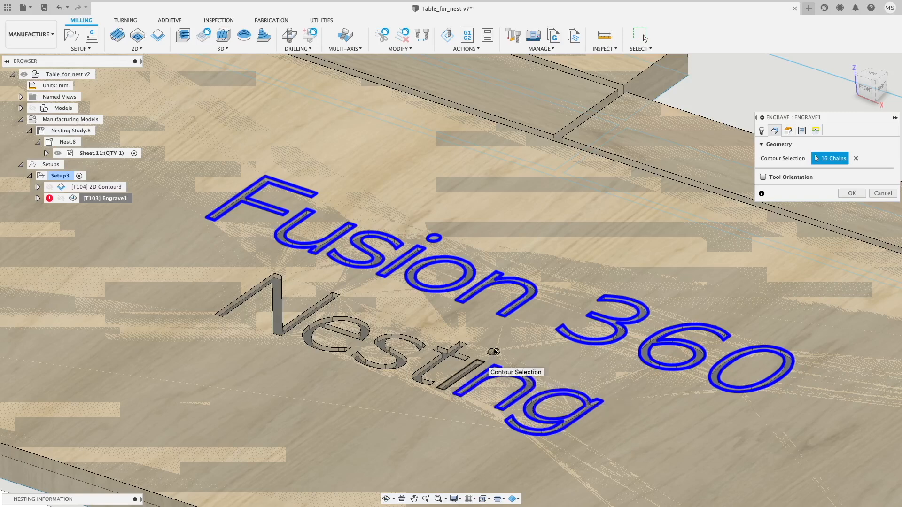
{"action": "left_click", "coordinate": [494, 349]}
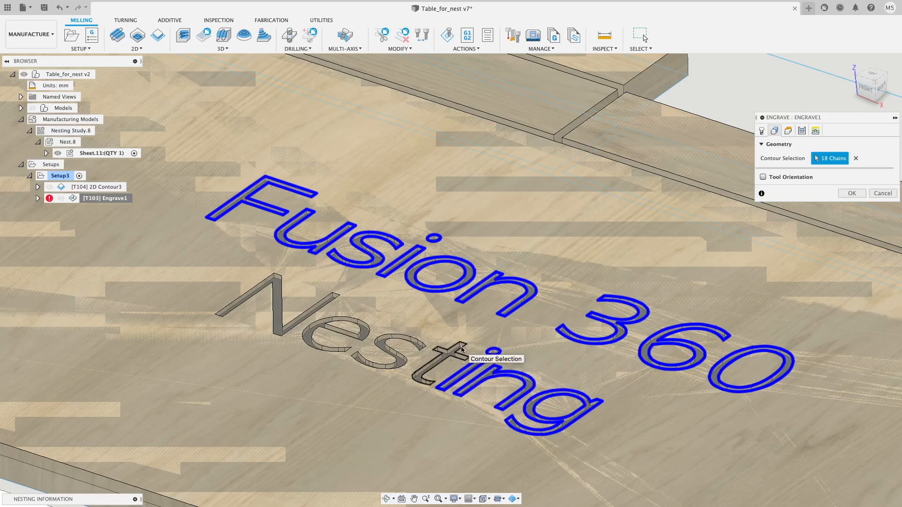
{"action": "left_click", "coordinate": [464, 353]}
{"action": "left_click", "coordinate": [413, 341]}
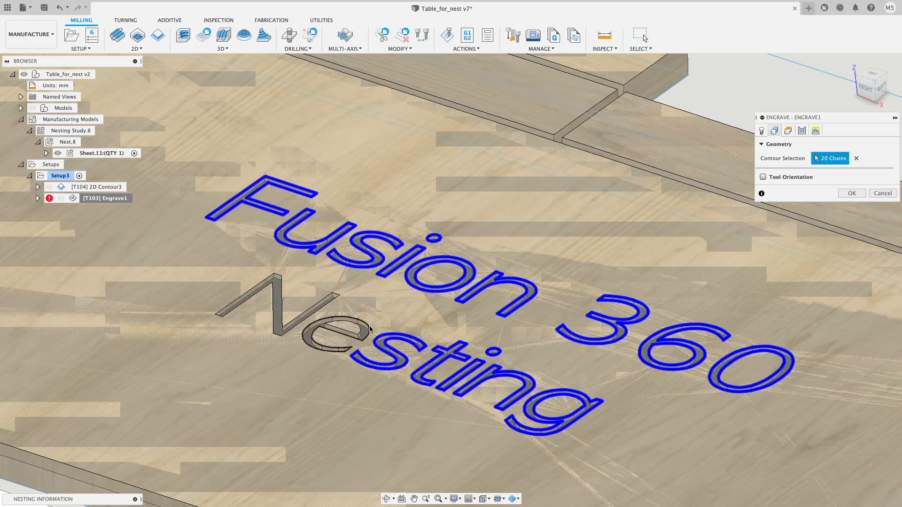
{"action": "left_click", "coordinate": [361, 328]}
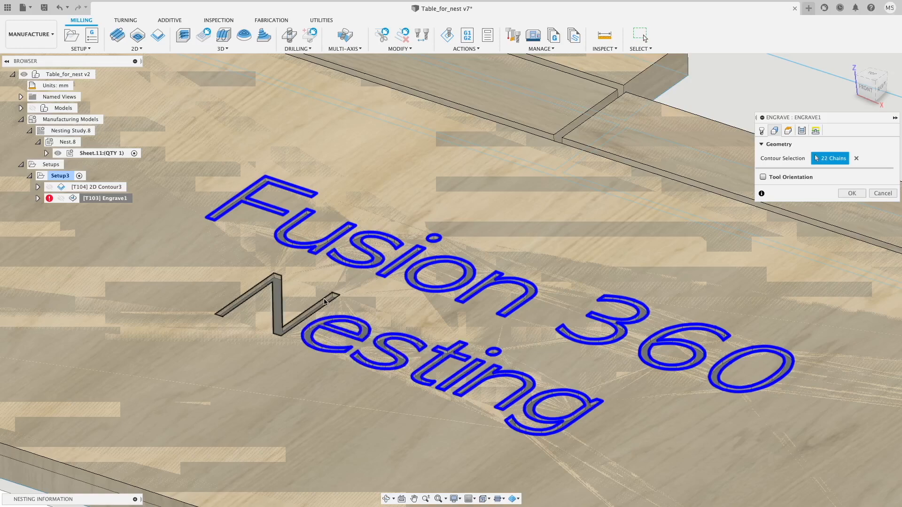
{"action": "scroll", "coordinate": [329, 306], "scroll_direction": "down", "scroll_amount": 3}
{"action": "left_click", "coordinate": [294, 305]}
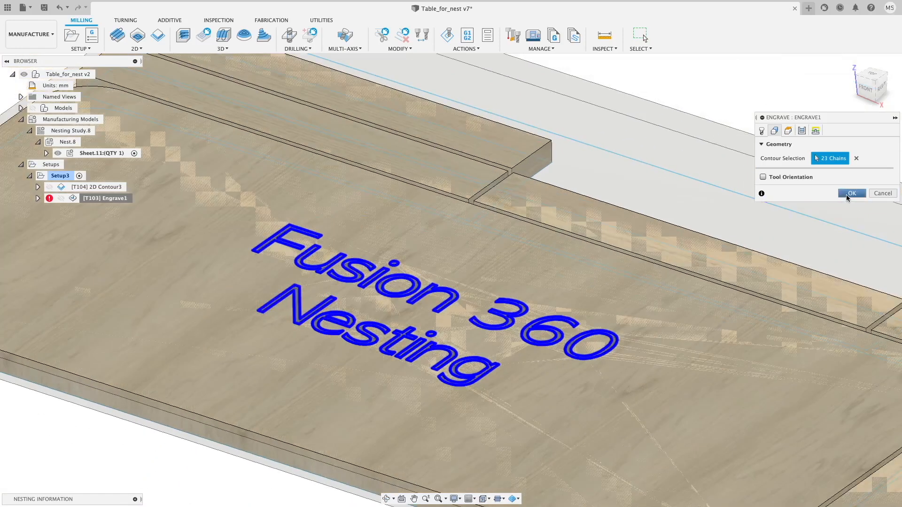
{"action": "key", "text": "Return"}
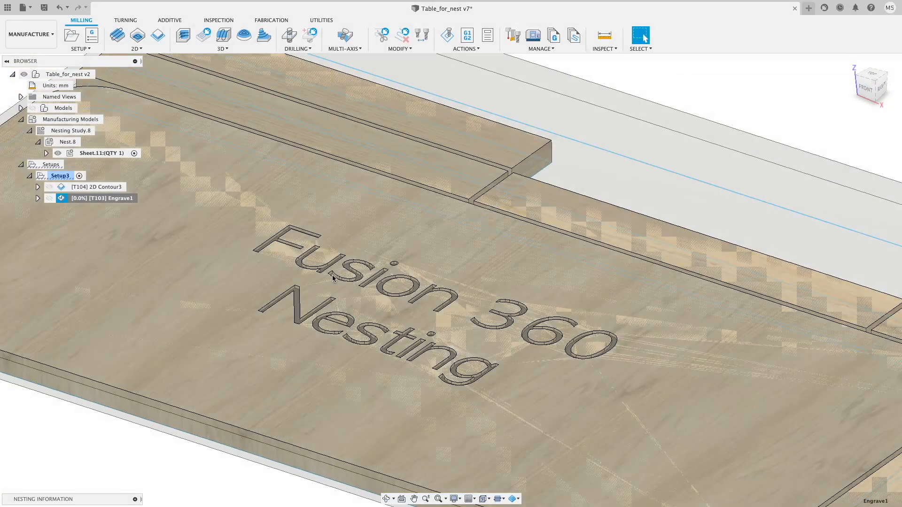
Step: Simulate the toolpaths of Setup3 on the stock at increased playback speed and close the simulation
{"action": "scroll", "coordinate": [330, 279], "scroll_direction": "down", "scroll_amount": 8}
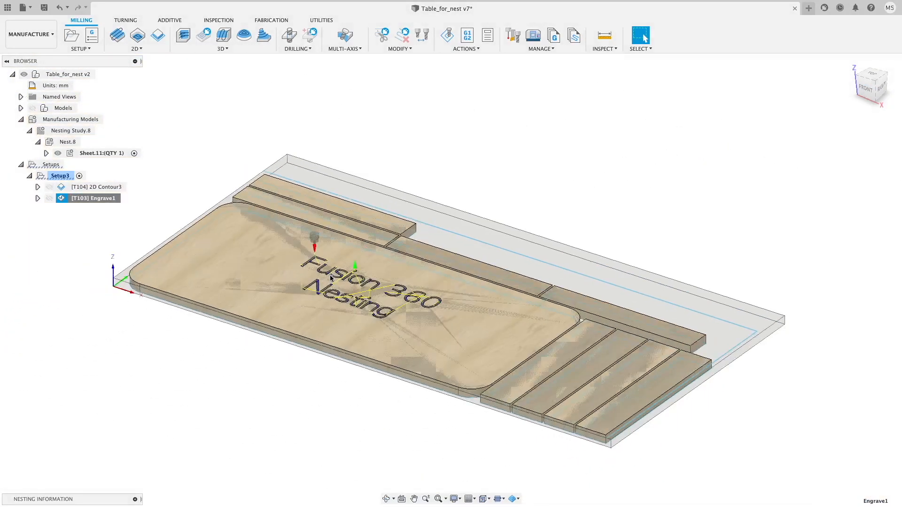
{"action": "left_click", "coordinate": [60, 176]}
{"action": "right_click", "coordinate": [64, 177]}
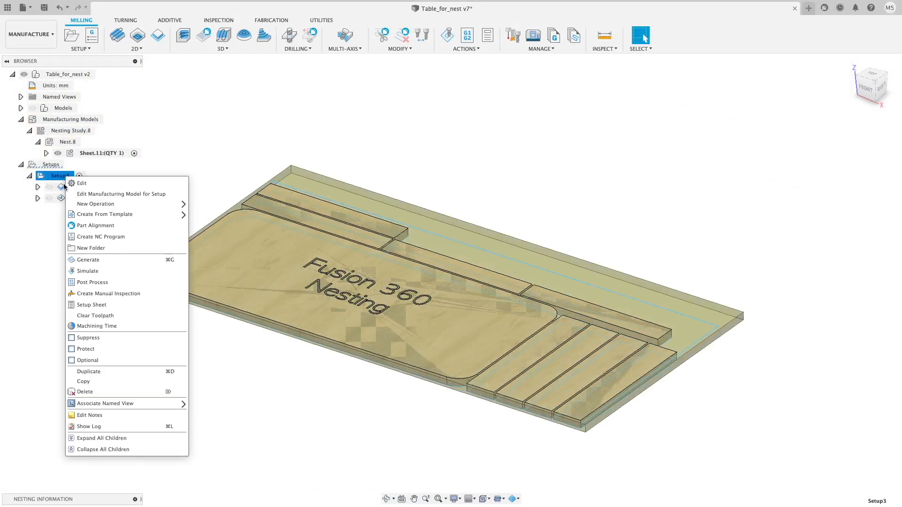
{"action": "left_click", "coordinate": [75, 271]}
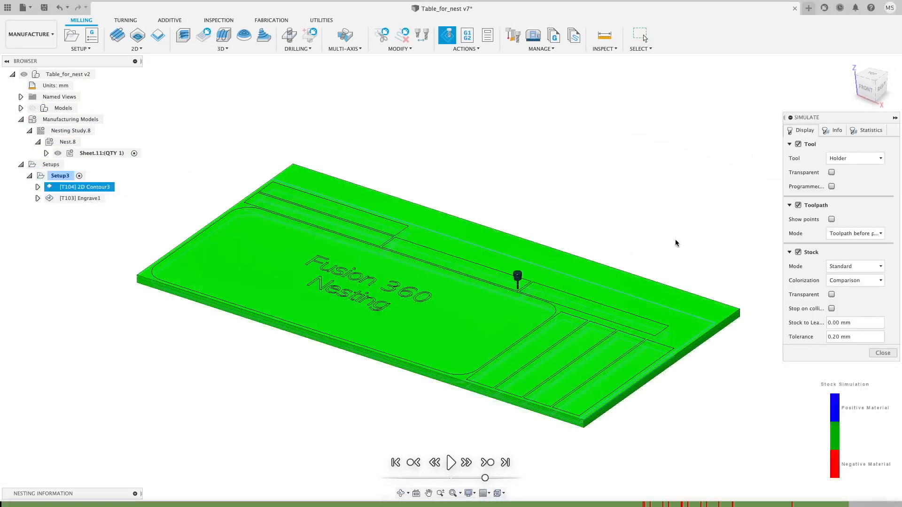
{"action": "left_click_drag", "start_coordinate": [484, 479], "coordinate": [496, 479]}
{"action": "left_click", "coordinate": [451, 463]}
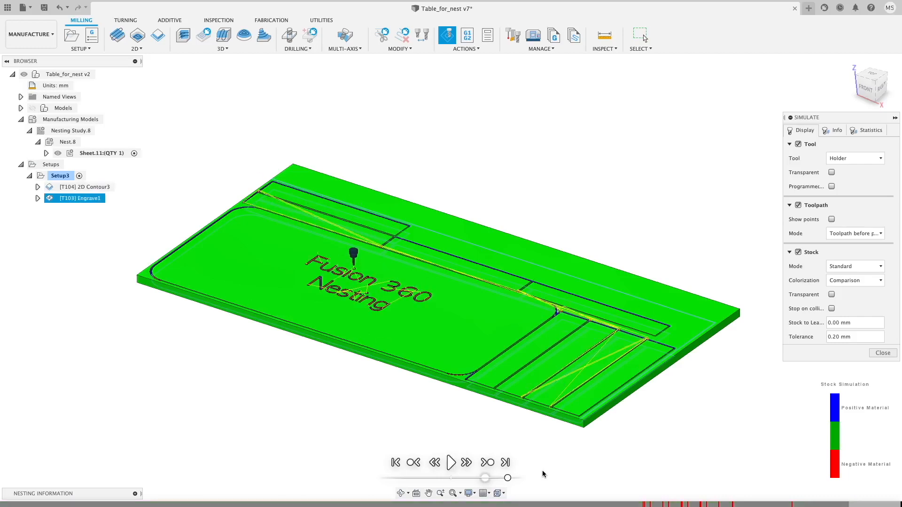
{"action": "left_click", "coordinate": [883, 353]}
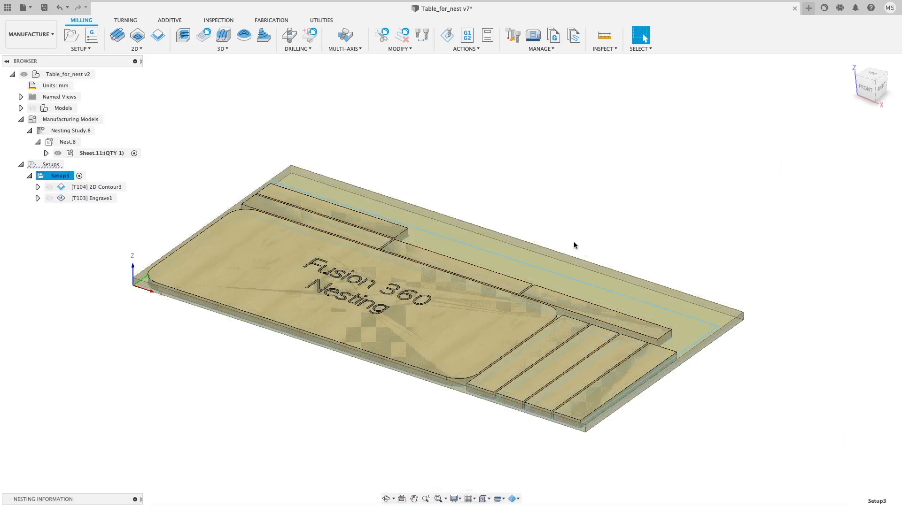
Step: Create an NC program from Setup3, name it Nesting_Table and post it
{"action": "right_click", "coordinate": [64, 178]}
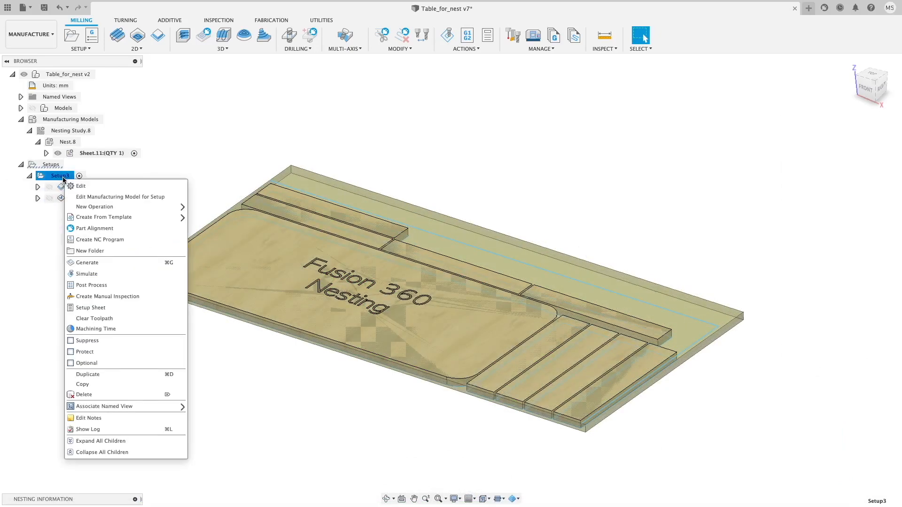
{"action": "left_click", "coordinate": [111, 282]}
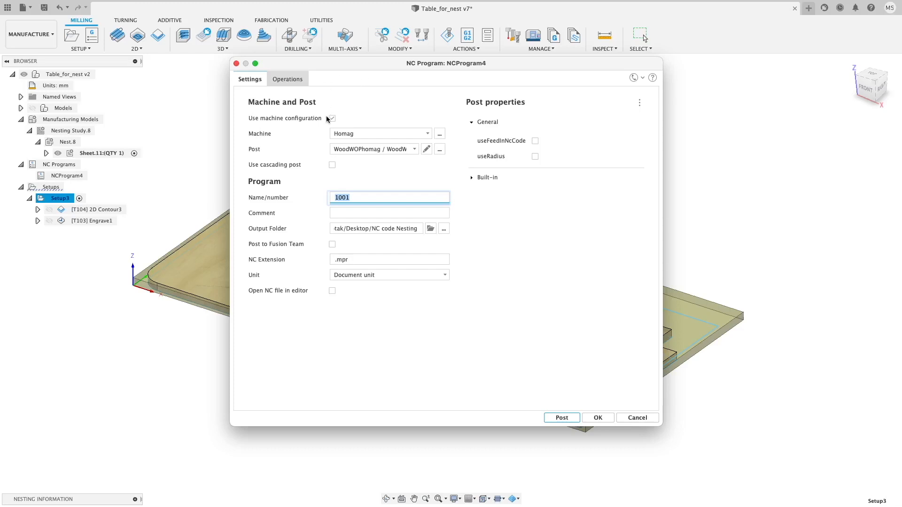
{"action": "type", "text": "Nesting_Table"}
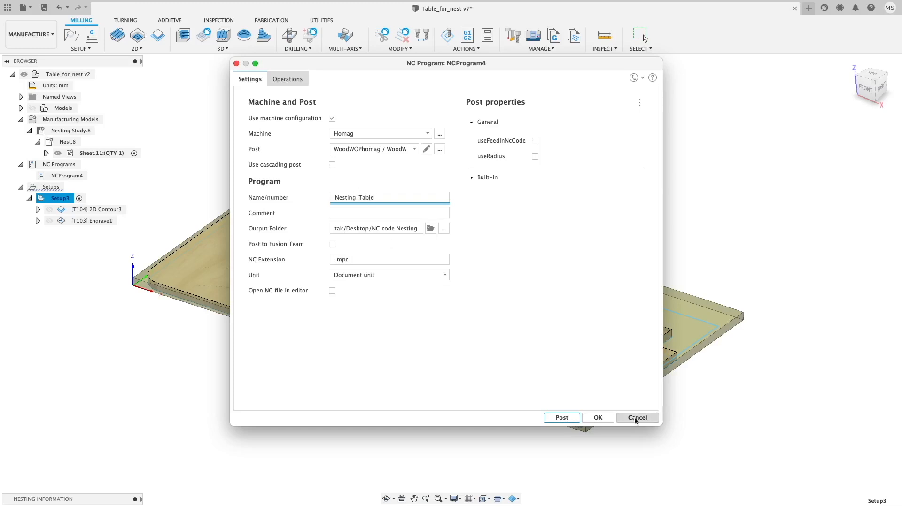
{"action": "left_click", "coordinate": [562, 418]}
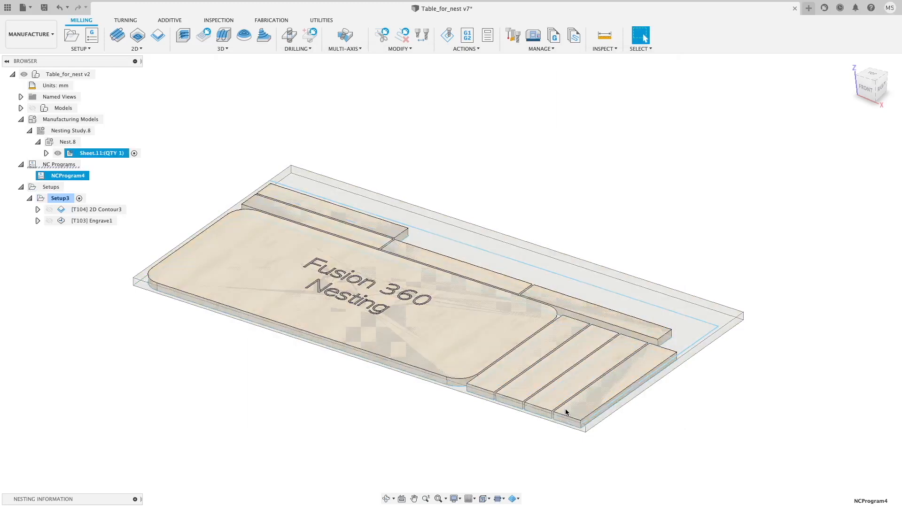
{"action": "left_click", "coordinate": [240, 371]}
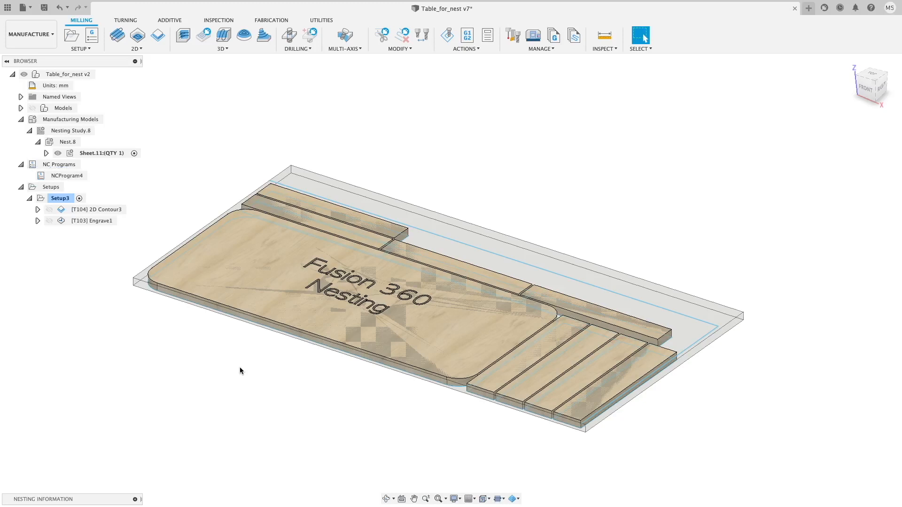
{"action": "mouse_move", "coordinate": [6, 2]}
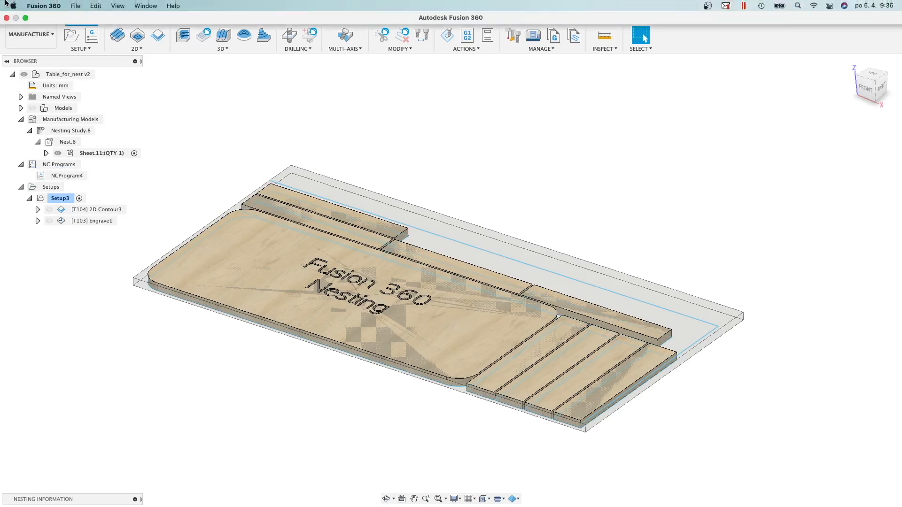
Step: Switch to woodWOP in the Win10M+ virtual machine and minimise the Fusion 360 window to expose the desktop
{"action": "left_click", "coordinate": [26, 19]}
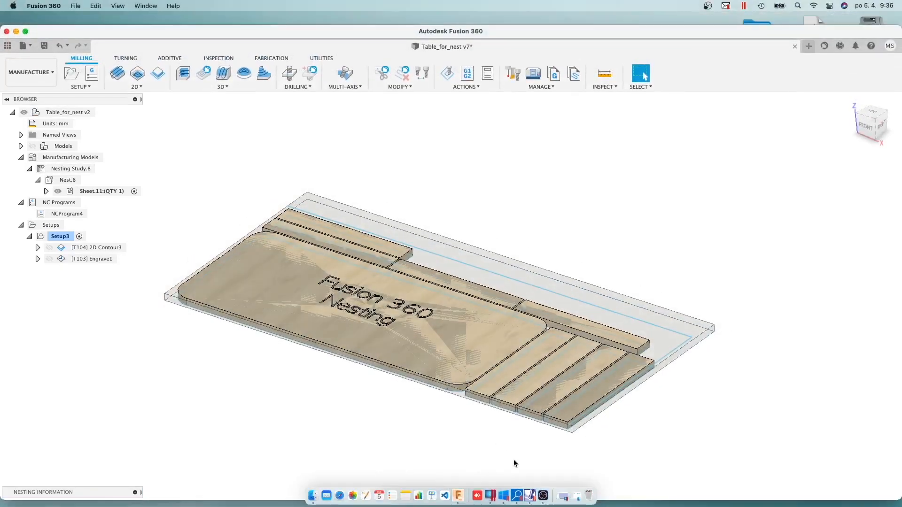
{"action": "left_click", "coordinate": [504, 494]}
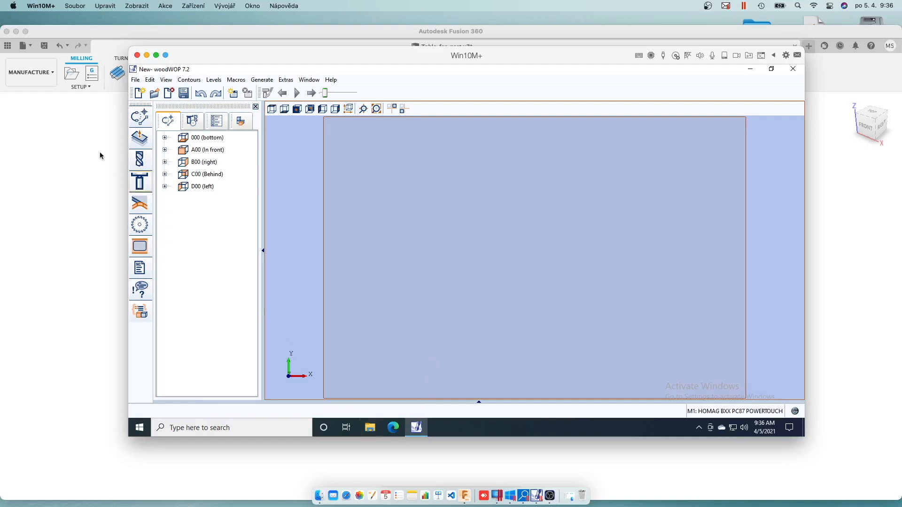
{"action": "left_click", "coordinate": [135, 80]}
{"action": "left_click", "coordinate": [386, 254]}
{"action": "left_click", "coordinate": [17, 31]}
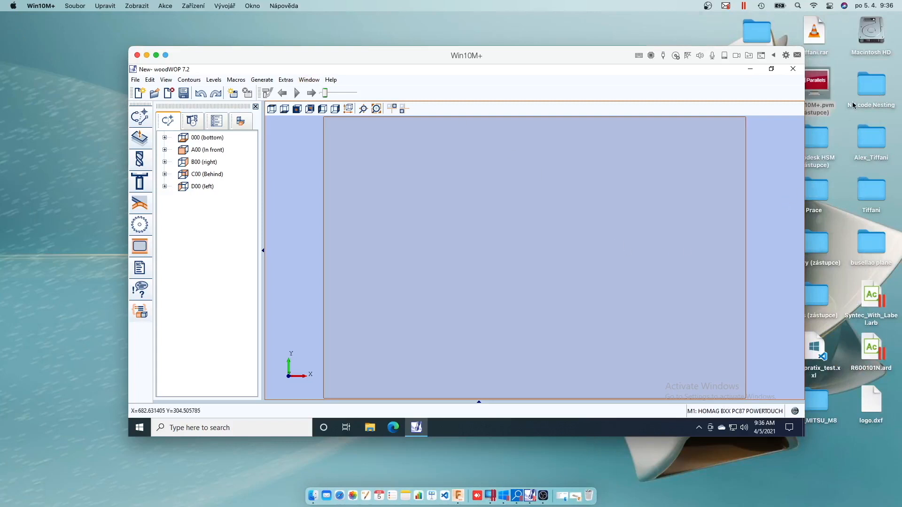
Step: Load Nesting_Table.mpr from the desktop folder NC code Nesting into woodWOP and show the workpiece in a 3D view
{"action": "double_click", "coordinate": [871, 85]}
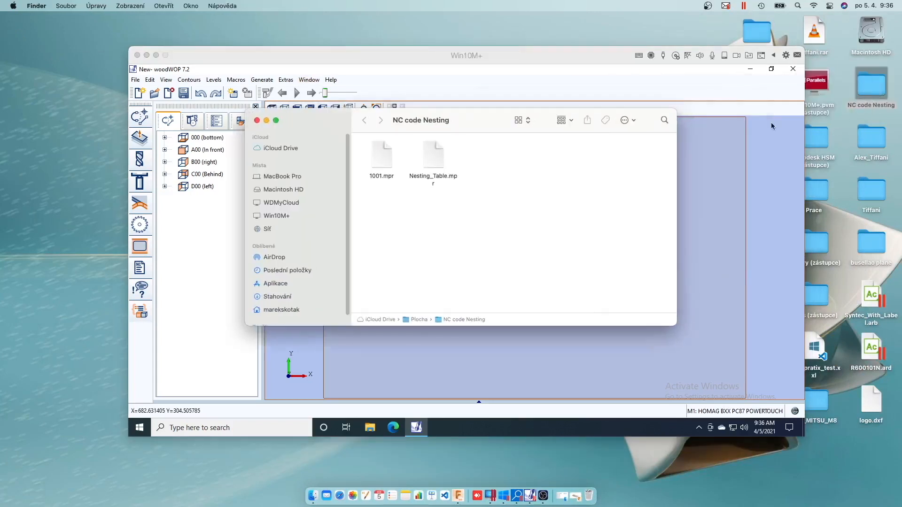
{"action": "left_click_drag", "start_coordinate": [460, 117], "coordinate": [390, 230]}
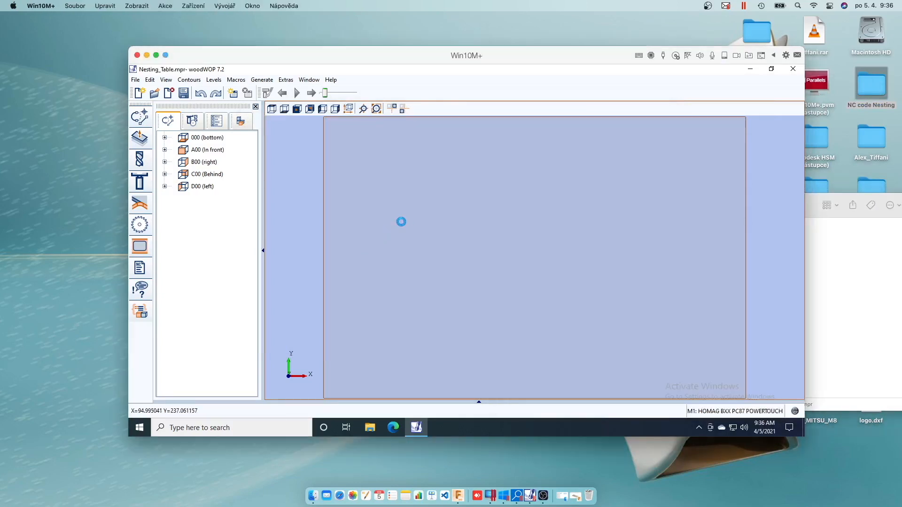
{"action": "scroll", "coordinate": [463, 211], "scroll_direction": "up", "scroll_amount": 3}
{"action": "scroll", "coordinate": [455, 210], "scroll_direction": "down", "scroll_amount": 5}
{"action": "left_click", "coordinate": [441, 212]}
{"action": "left_click", "coordinate": [348, 109]}
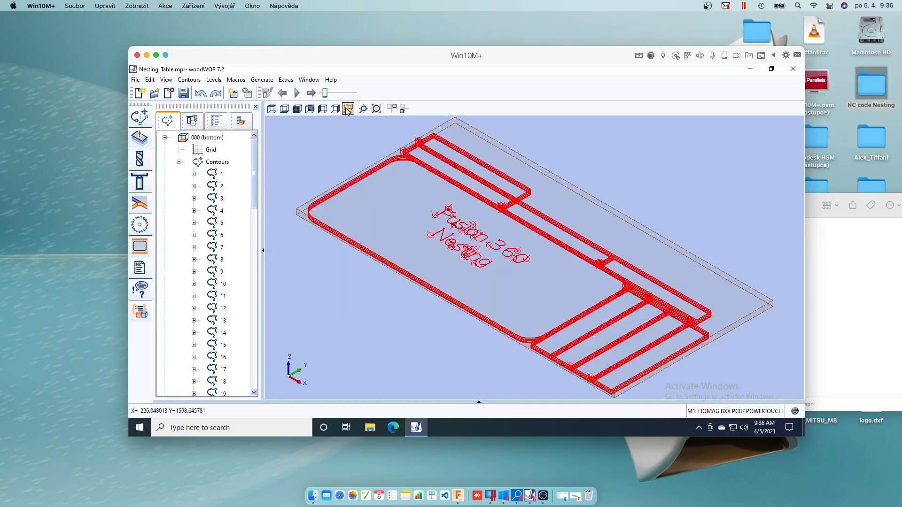
Step: Display the workpiece's process list and examine the toolpaths of the first five milling operations one after another
{"action": "left_click", "coordinate": [192, 121]}
{"action": "mouse_move", "coordinate": [253, 145]}
{"action": "left_mouse_down"}
{"action": "mouse_move", "coordinate": [264, 292]}
{"action": "mouse_move", "coordinate": [258, 131]}
{"action": "left_mouse_up"}
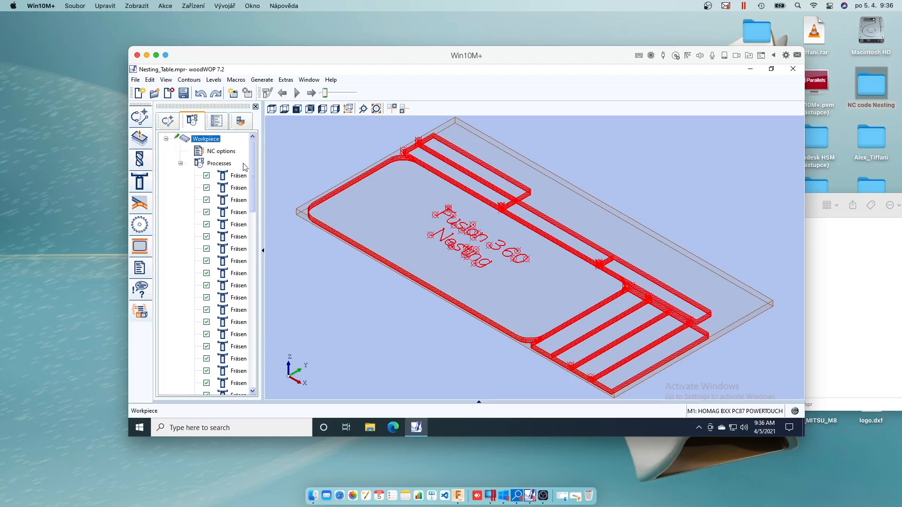
{"action": "left_click", "coordinate": [239, 176]}
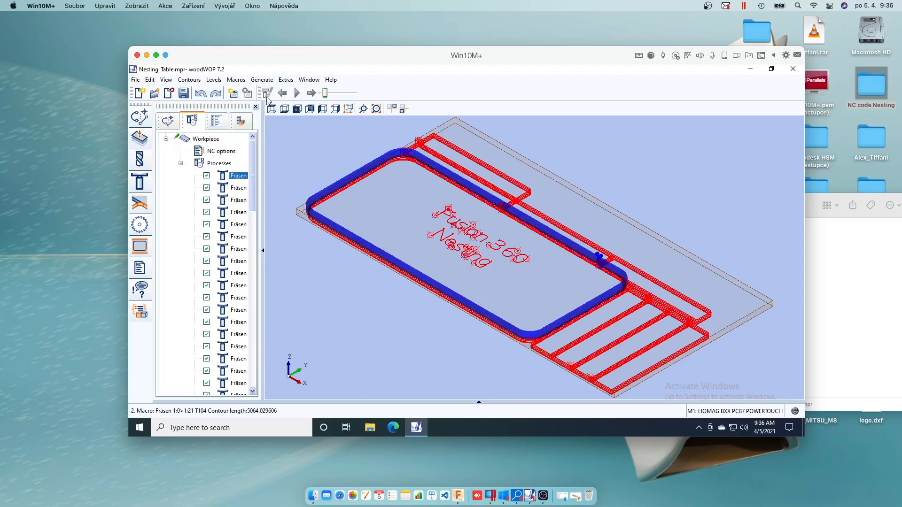
{"action": "left_click", "coordinate": [233, 193]}
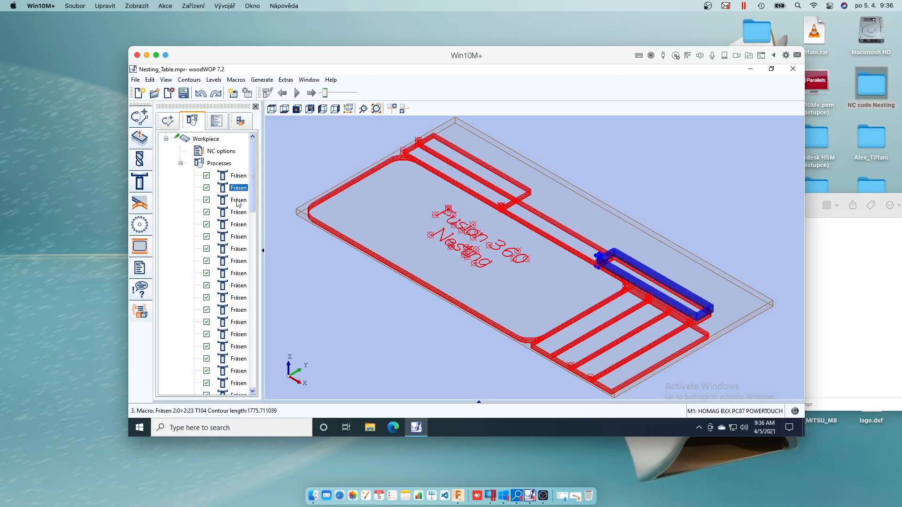
{"action": "left_click", "coordinate": [233, 201]}
{"action": "left_click", "coordinate": [234, 213]}
{"action": "left_click", "coordinate": [235, 225]}
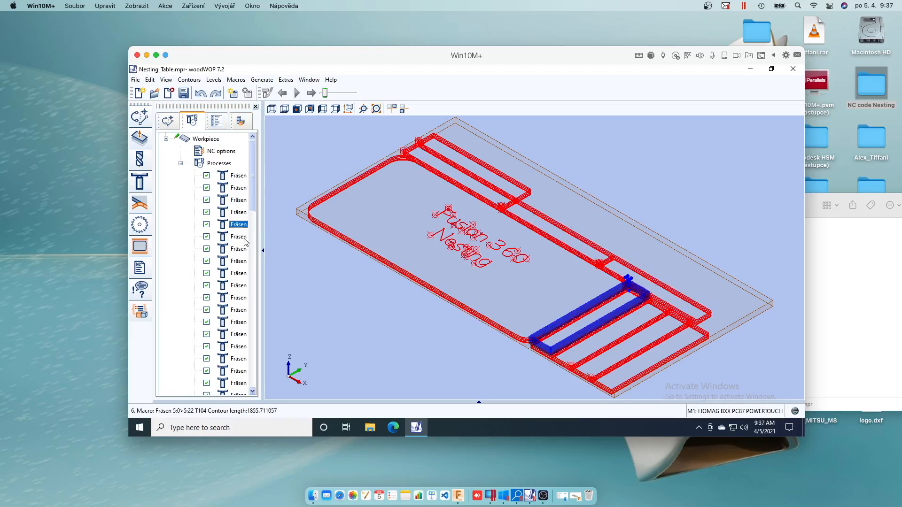
Step: Examine the toolpaths of the last five milling operations in the process list, going from the final one upwards
{"action": "left_click_drag", "start_coordinate": [253, 185], "coordinate": [246, 367]}
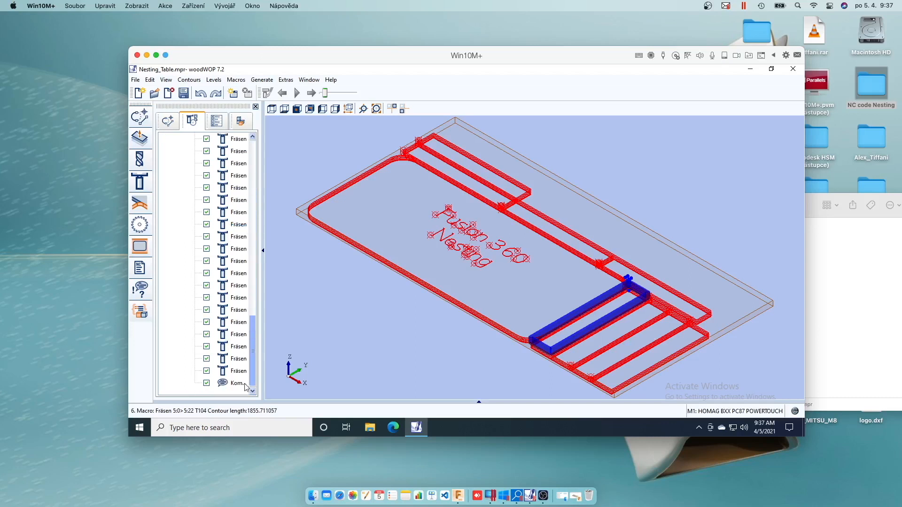
{"action": "left_click", "coordinate": [233, 371]}
{"action": "left_click", "coordinate": [234, 359]}
{"action": "left_click", "coordinate": [234, 347]}
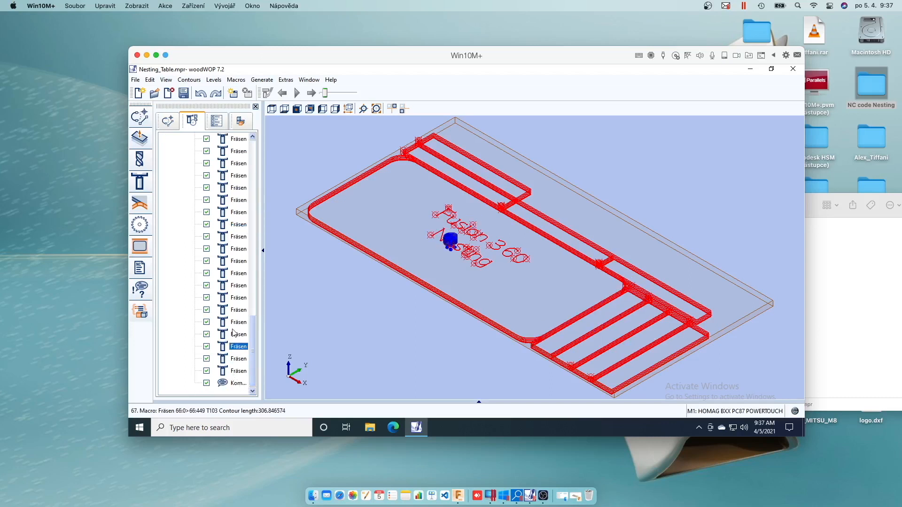
{"action": "left_click", "coordinate": [233, 335]}
{"action": "left_click", "coordinate": [233, 322]}
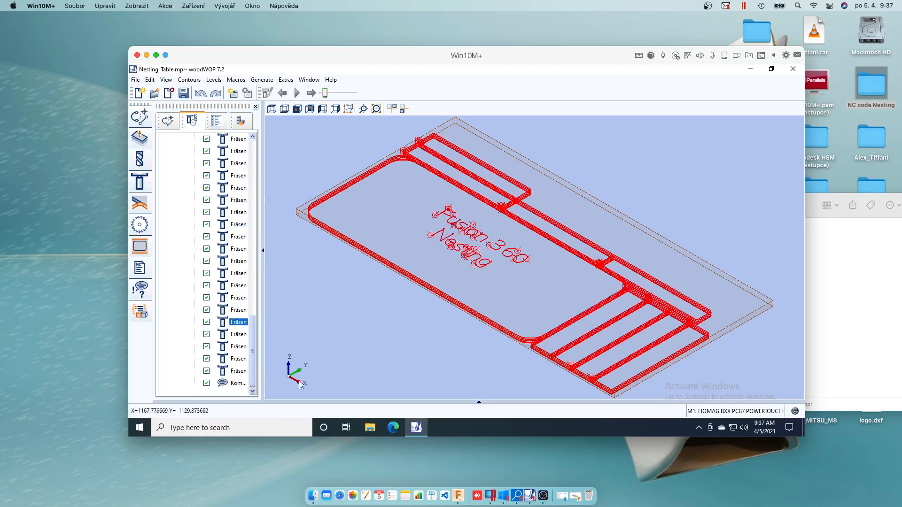